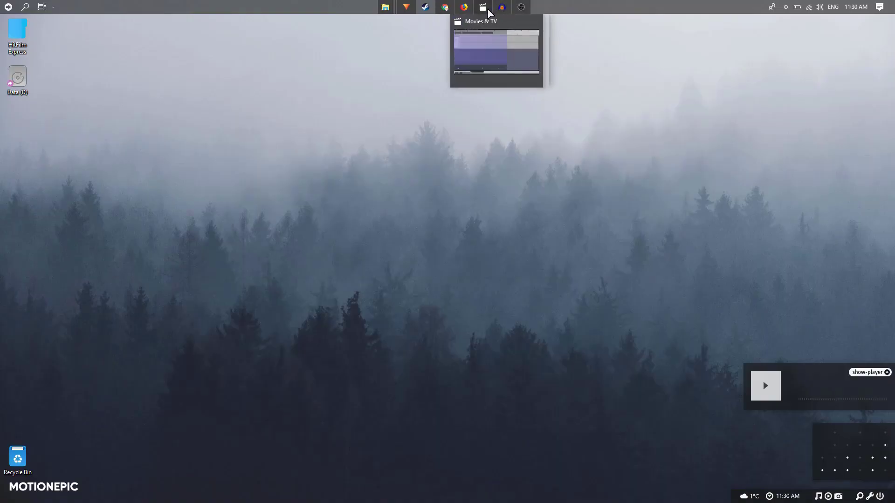
Step: Replay the finished odometer video in Movies & TV from 0000, scrubbing forward to watch the digits roll
{"action": "left_click", "coordinate": [487, 9]}
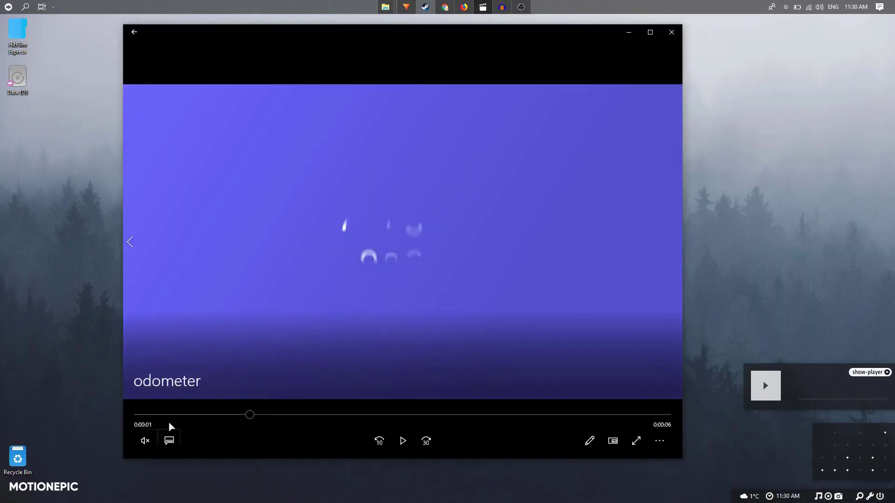
{"action": "left_click", "coordinate": [139, 415]}
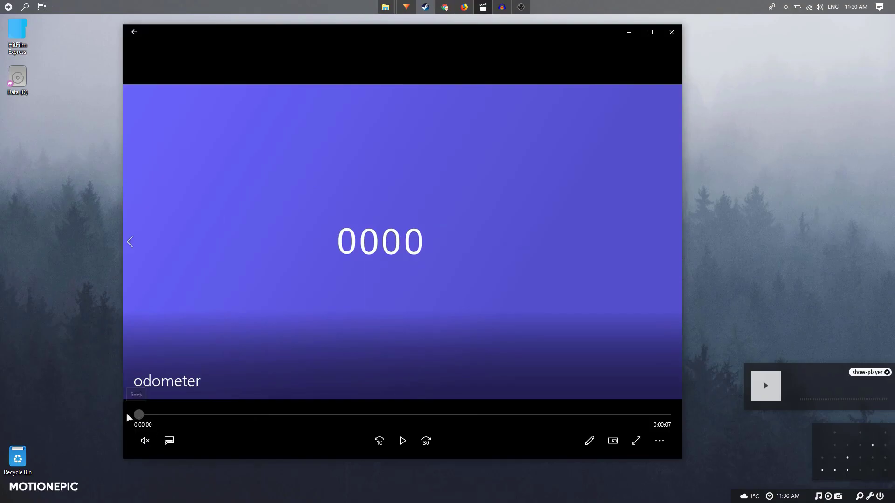
{"action": "left_click_drag", "start_coordinate": [142, 419], "coordinate": [202, 405]}
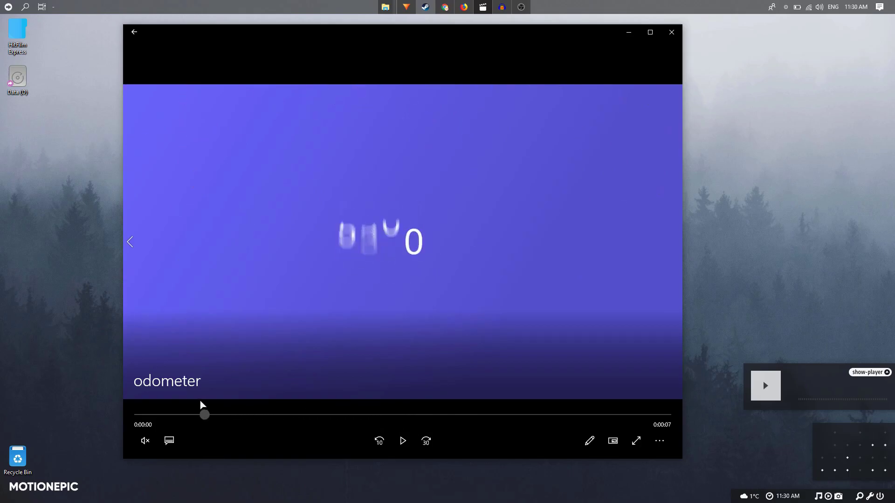
Step: Create a new composite shot named 'counter' with a duration of 00:00:04:00
{"action": "left_click", "coordinate": [406, 8]}
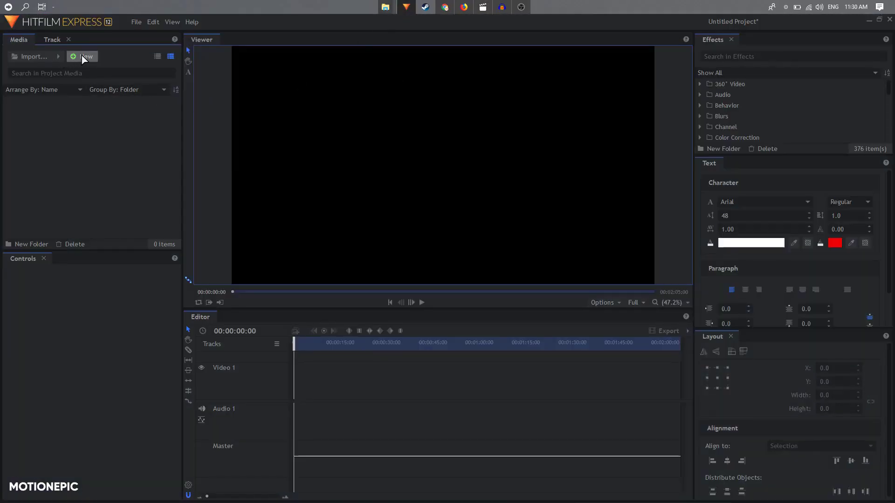
{"action": "left_click", "coordinate": [84, 59]}
{"action": "left_click", "coordinate": [91, 65]}
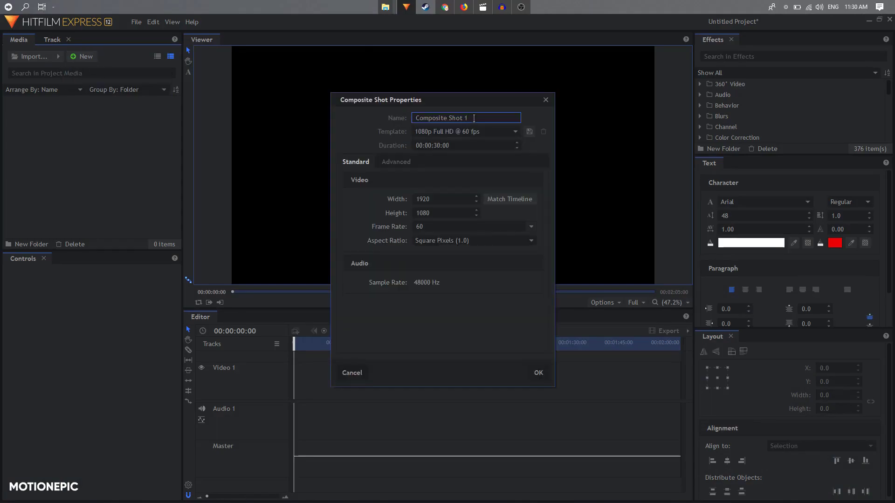
{"action": "left_click_drag", "start_coordinate": [474, 118], "coordinate": [340, 101]}
{"action": "type", "text": "counter"}
{"action": "key", "text": "Tab"}
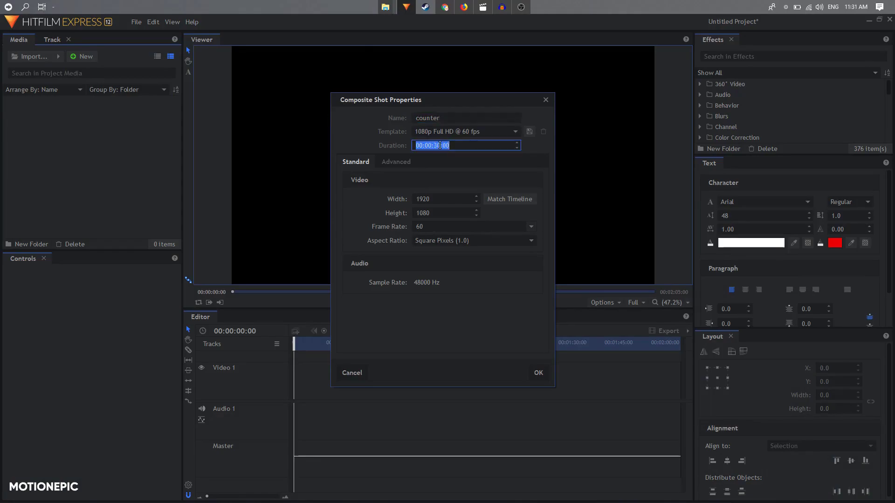
{"action": "left_click", "coordinate": [438, 146]}
{"action": "type", "text": "04"}
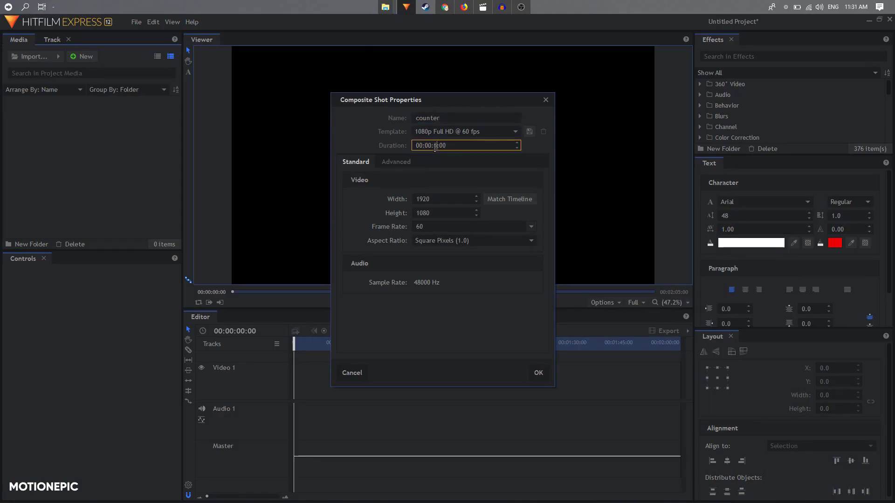
{"action": "left_click", "coordinate": [538, 373]}
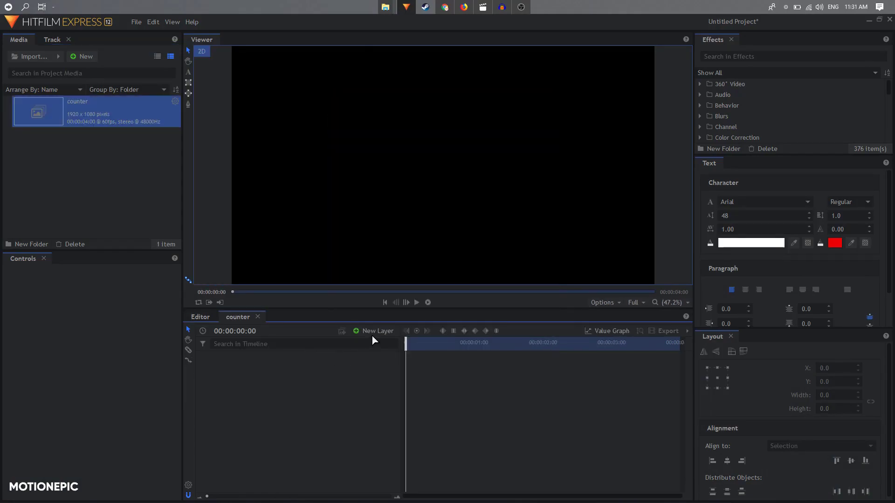
Step: Add a plane layer named 'bg' coloured #6a65ff
{"action": "left_click", "coordinate": [371, 333]}
{"action": "left_click", "coordinate": [369, 343]}
{"action": "type", "text": "bg"}
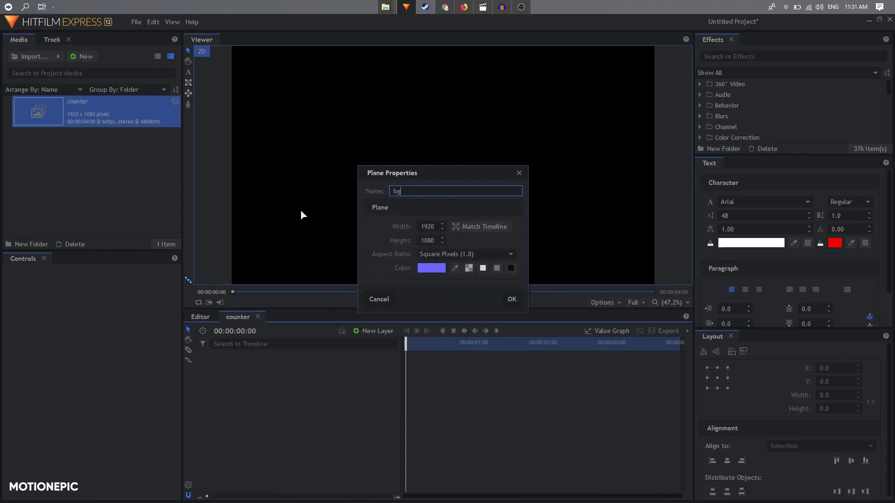
{"action": "left_click", "coordinate": [426, 269]}
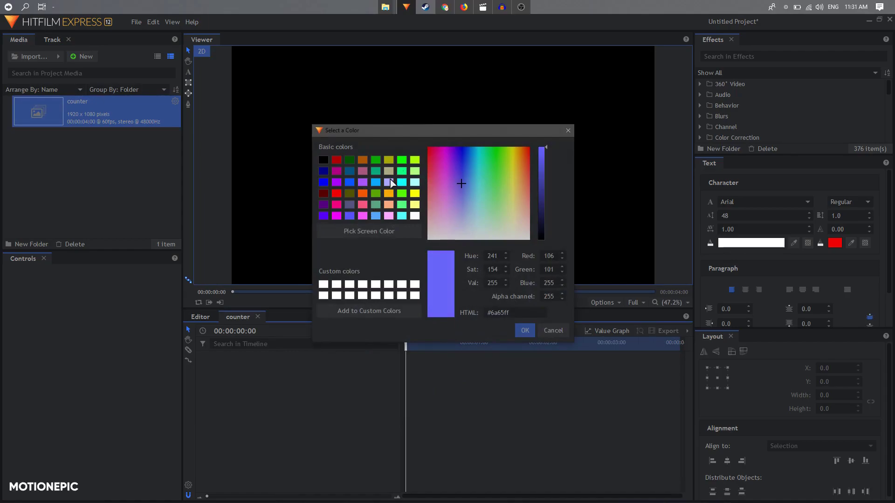
{"action": "left_click", "coordinate": [525, 330]}
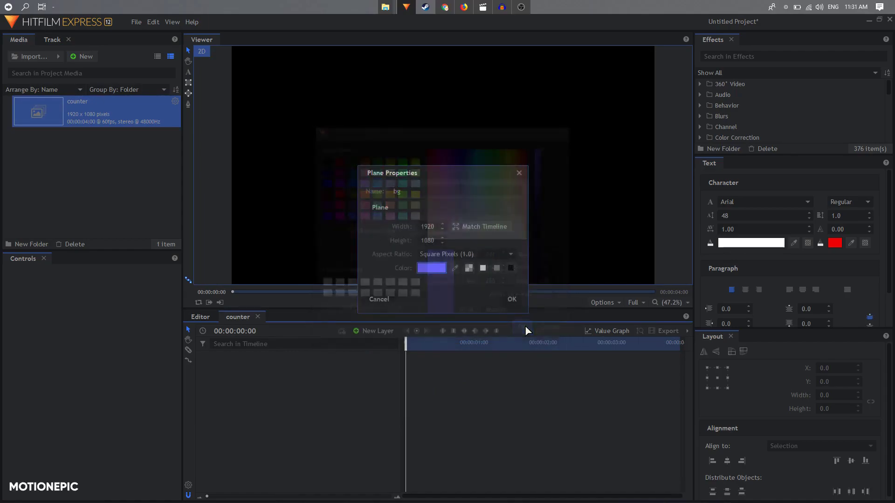
{"action": "left_click", "coordinate": [513, 299]}
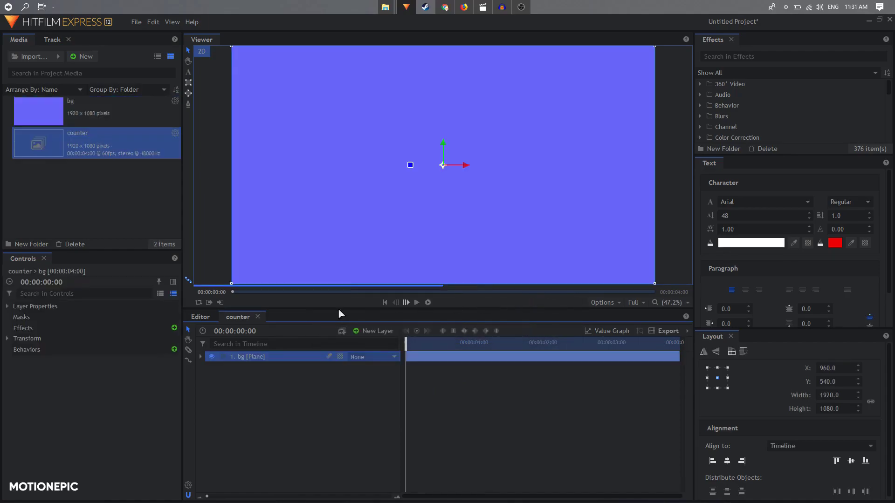
Step: Add a text layer containing '1' with font size 150
{"action": "left_click", "coordinate": [382, 331]}
{"action": "left_click", "coordinate": [369, 356]}
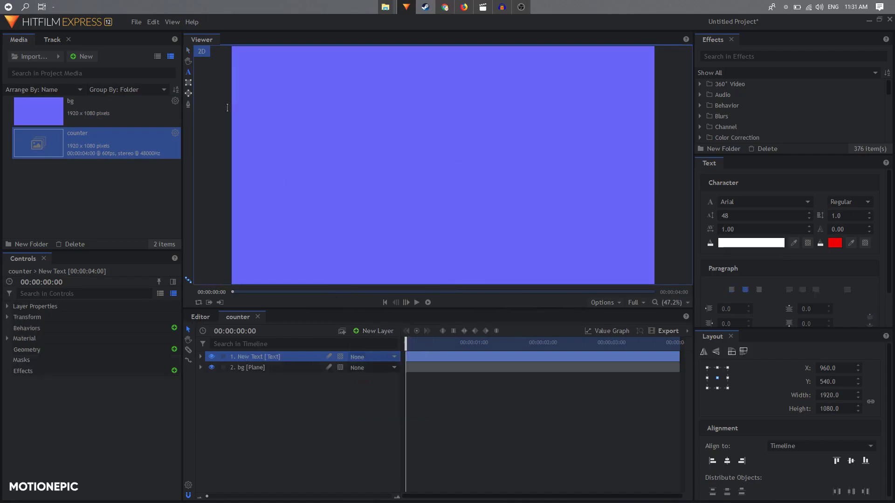
{"action": "type", "text": "1"}
{"action": "left_click", "coordinate": [732, 216]}
{"action": "type", "text": "53"}
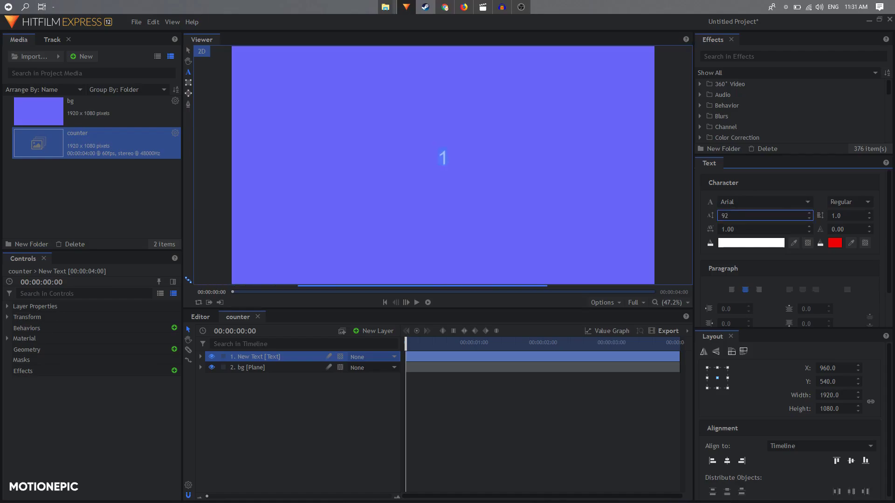
{"action": "key", "text": "BackSpace"}
{"action": "key", "text": "BackSpace"}
{"action": "type", "text": "150"}
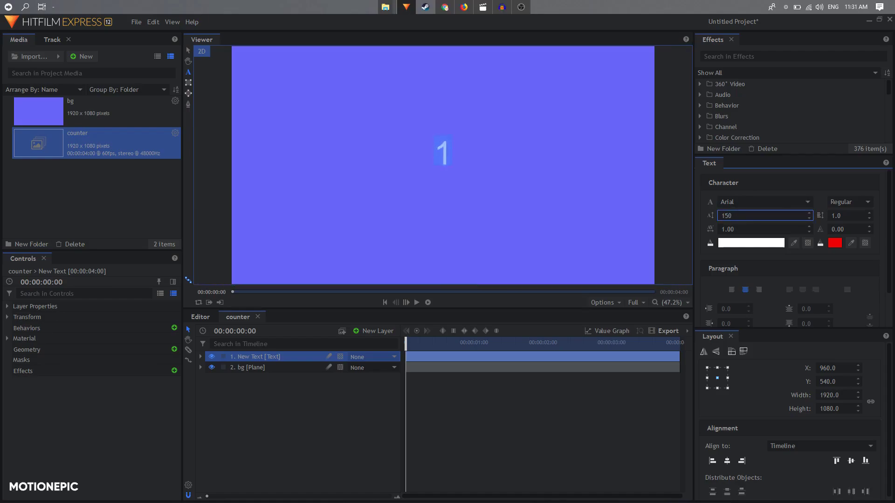
Step: Stack digits 2, 3 and 4 on new lines below the 1, then select all the text
{"action": "left_click", "coordinate": [450, 155]}
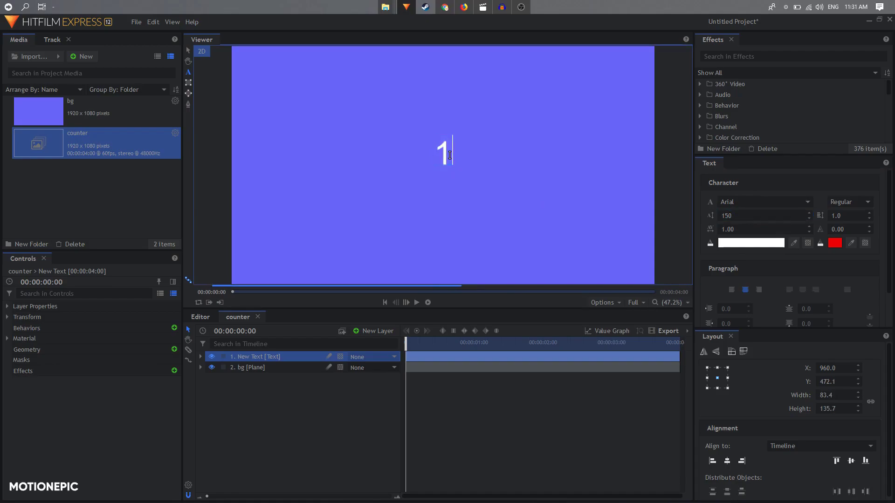
{"action": "key", "text": "Return"}
{"action": "type", "text": "2"}
{"action": "key", "text": "Return"}
{"action": "type", "text": "3"}
{"action": "key", "text": "Return"}
{"action": "type", "text": "4"}
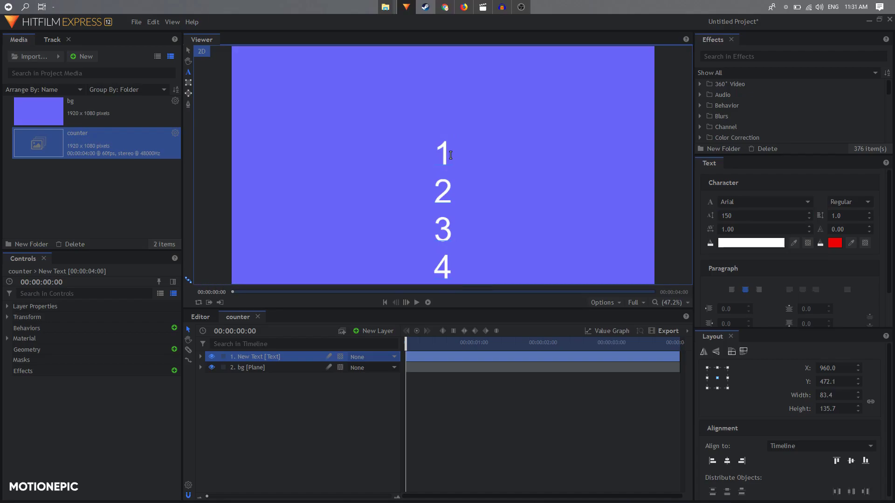
{"action": "key", "text": "ctrl+a"}
Step: Move the digit column upward in the frame
{"action": "left_click", "coordinate": [188, 50]}
{"action": "scroll", "coordinate": [472, 146], "scroll_direction": "down", "scroll_amount": 3}
{"action": "left_click_drag", "start_coordinate": [455, 116], "coordinate": [450, 173]}
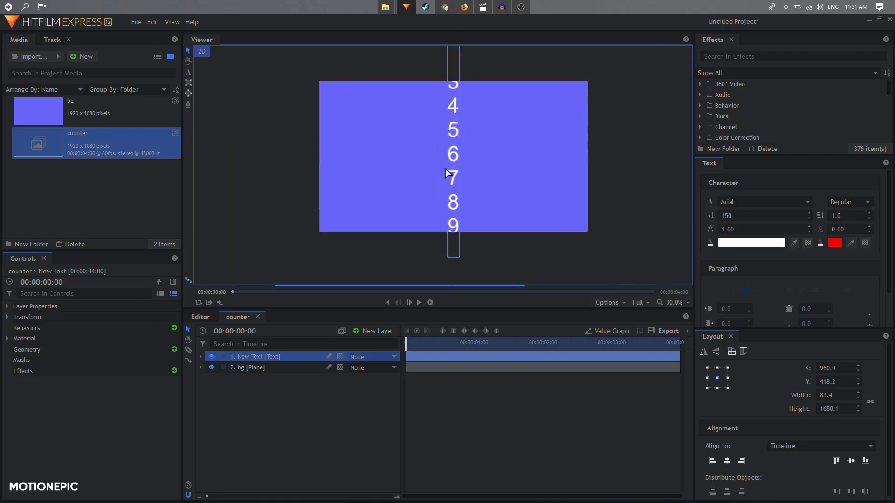
{"action": "key", "text": "shift+Up"}
{"action": "key", "text": "shift+Up"}
{"action": "key", "text": "shift+Up"}
{"action": "key", "text": "shift+Up"}
{"action": "key", "text": "shift+Up"}
{"action": "key", "text": "shift+Up"}
{"action": "key", "text": "shift+Up"}
{"action": "key", "text": "shift+Up"}
{"action": "key", "text": "shift+Up"}
{"action": "key", "text": "shift+Up"}
{"action": "key", "text": "shift+Up"}
{"action": "key", "text": "shift+Up"}
{"action": "key", "text": "shift+Up"}
{"action": "key", "text": "shift+Up"}
{"action": "key", "text": "shift+Up"}
{"action": "key", "text": "shift+Up"}
{"action": "key", "text": "shift+Up"}
{"action": "key", "text": "shift+Up"}
{"action": "key", "text": "shift+Up"}
{"action": "key", "text": "shift+Up"}
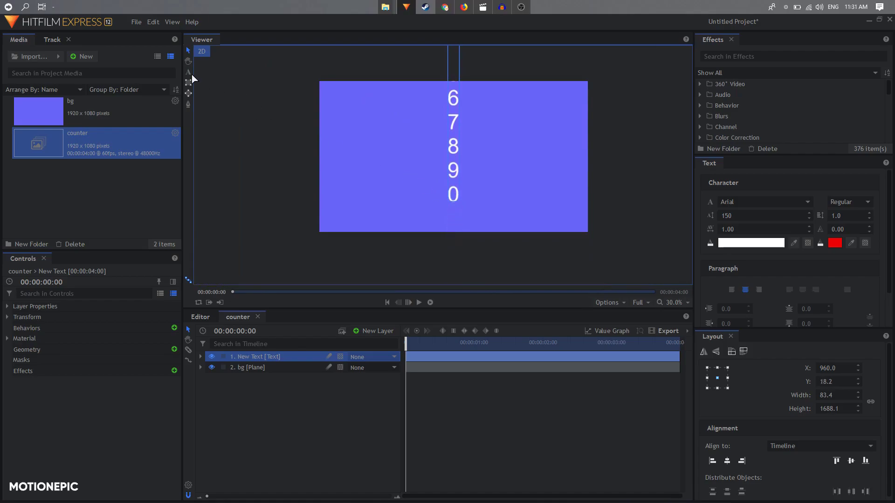
{"action": "key", "text": "shift+Up"}
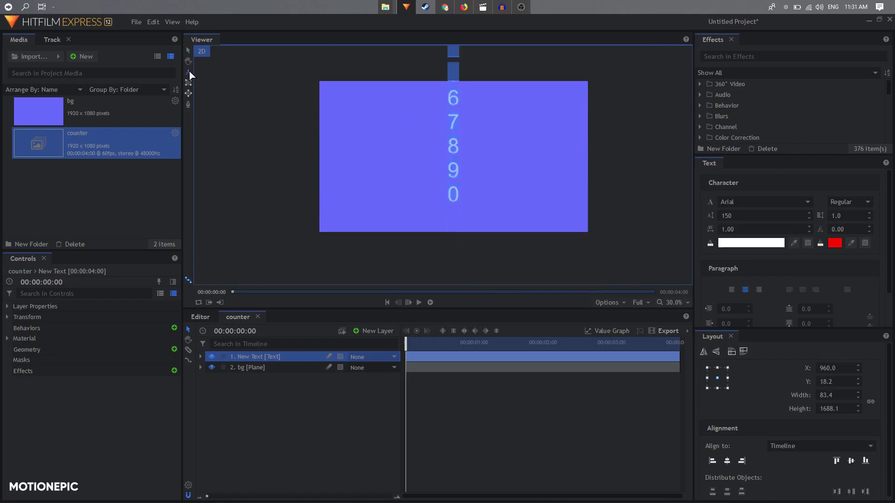
Step: Extend the digit text so 0 follows 9 and the digits repeat
{"action": "left_click", "coordinate": [463, 196]}
{"action": "key", "text": "ctrl+a"}
{"action": "left_click", "coordinate": [467, 196]}
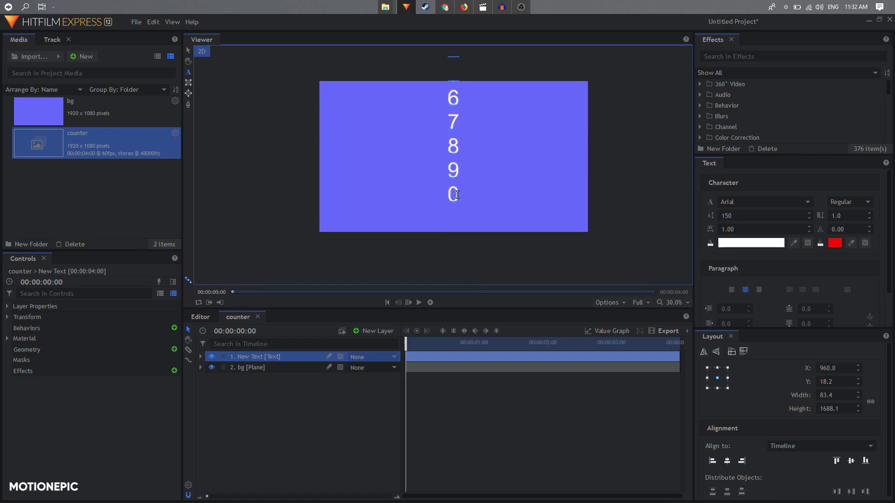
{"action": "type", "text": "1"}
Step: Shift the digit column up to Y 640.7 so a 0 sits at frame centre
{"action": "left_click", "coordinate": [188, 52]}
{"action": "scroll", "coordinate": [457, 161], "scroll_direction": "down", "scroll_amount": 2}
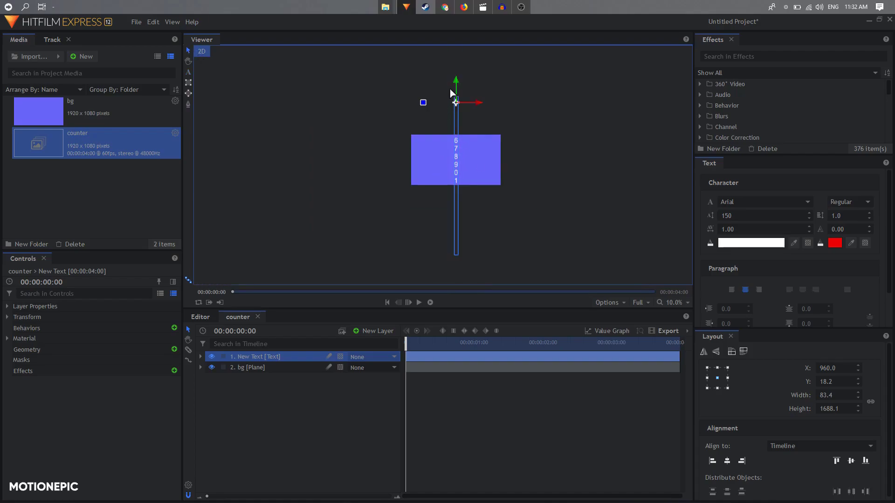
{"action": "left_click_drag", "start_coordinate": [457, 84], "coordinate": [455, 12]}
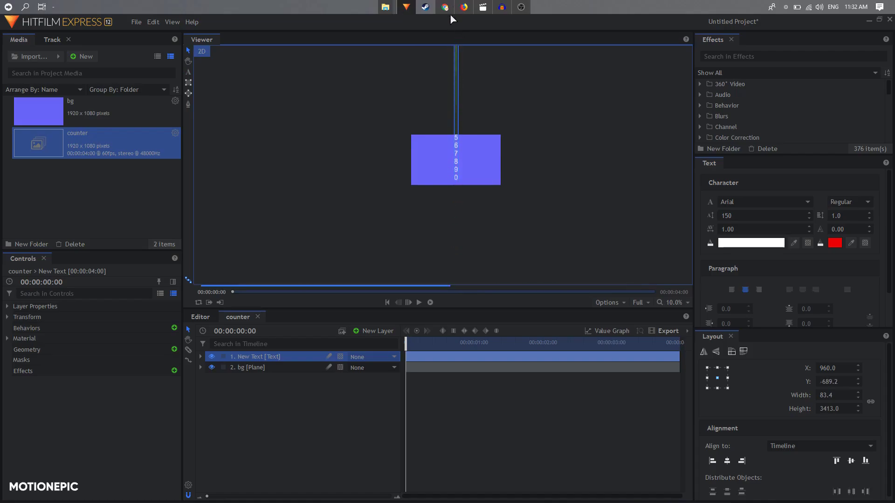
{"action": "scroll", "coordinate": [449, 201], "scroll_direction": "up", "scroll_amount": 3}
{"action": "scroll", "coordinate": [456, 189], "scroll_direction": "down", "scroll_amount": 3}
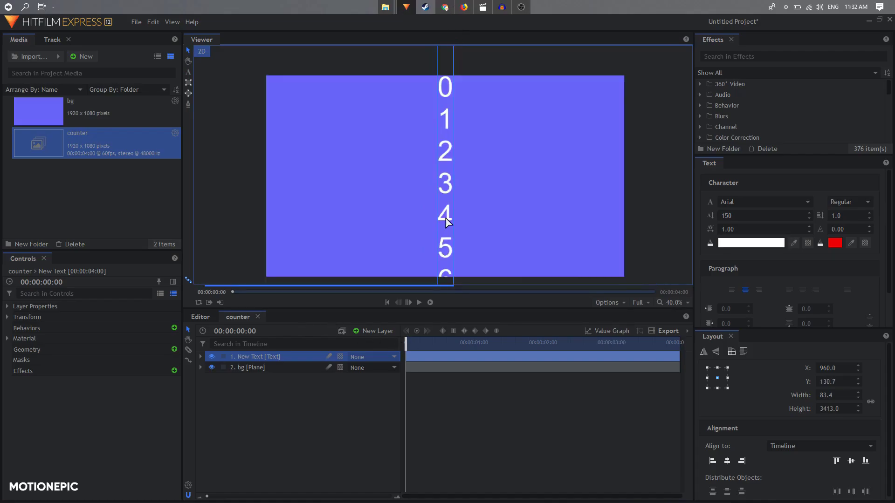
{"action": "scroll", "coordinate": [450, 140], "scroll_direction": "down", "scroll_amount": 2}
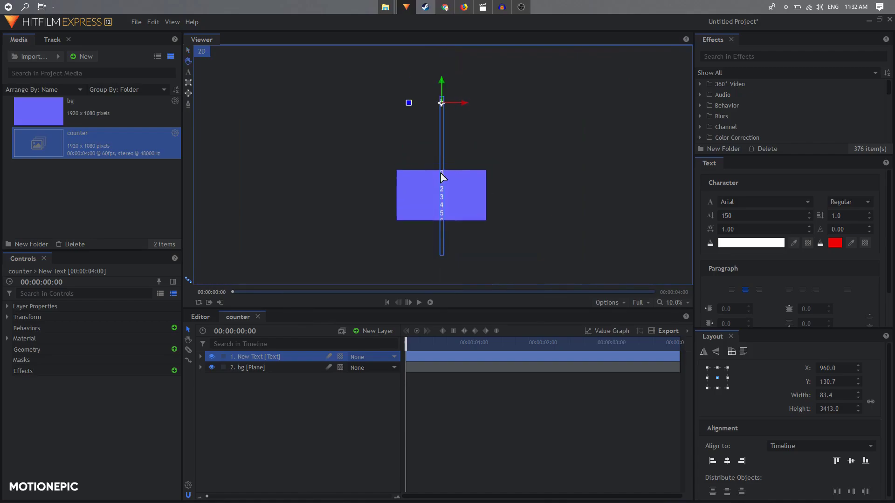
{"action": "left_click_drag", "start_coordinate": [444, 88], "coordinate": [431, 110]}
{"action": "scroll", "coordinate": [426, 177], "scroll_direction": "up", "scroll_amount": 4}
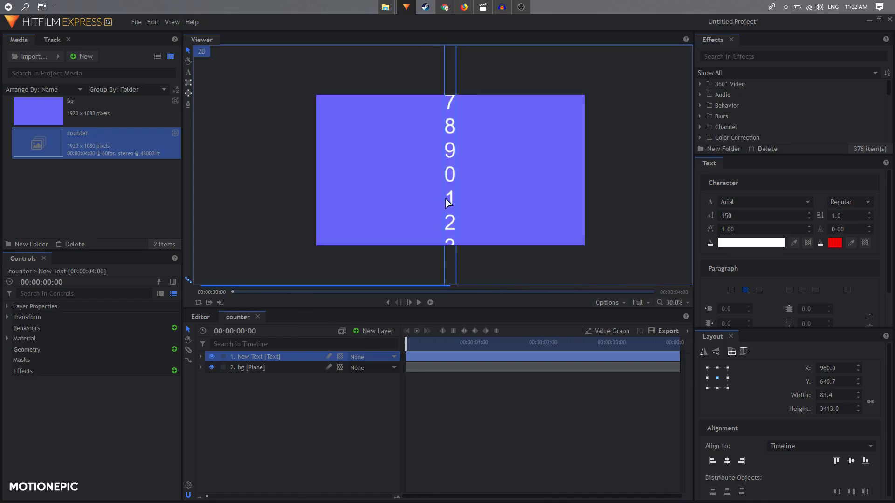
{"action": "scroll", "coordinate": [471, 174], "scroll_direction": "down", "scroll_amount": 1}
Step: Add another bg plane above the digits and name the layer 'mask'
{"action": "left_click", "coordinate": [84, 122]}
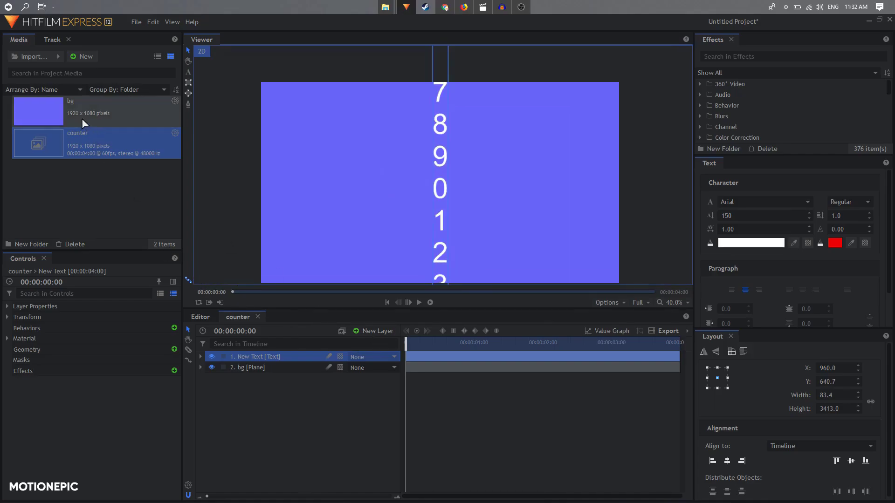
{"action": "left_click_drag", "start_coordinate": [279, 356], "coordinate": [280, 358]}
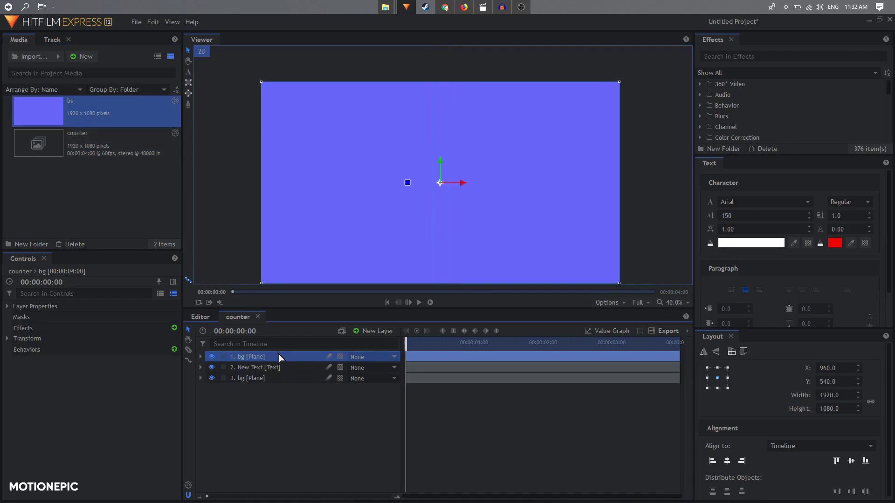
{"action": "double_click", "coordinate": [279, 357]}
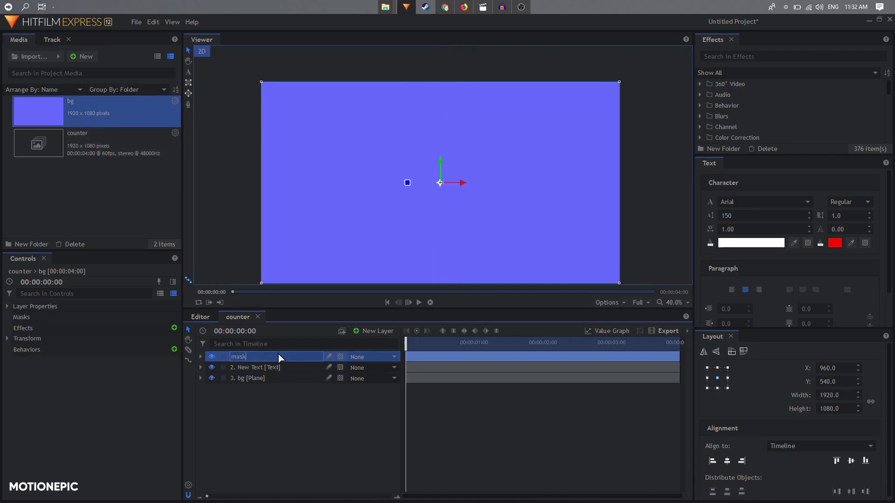
{"action": "key", "text": "Return"}
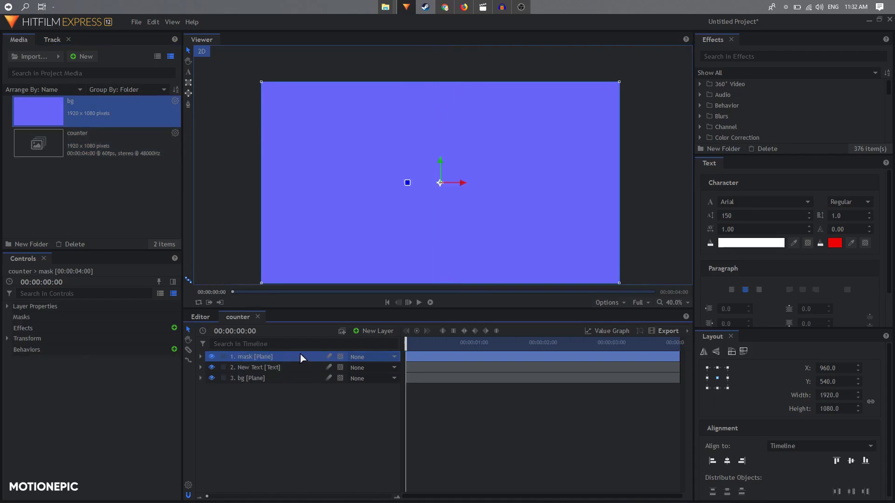
Step: Apply the Fill Color effect to the mask layer
{"action": "left_click", "coordinate": [735, 56]}
{"action": "type", "text": "fill"}
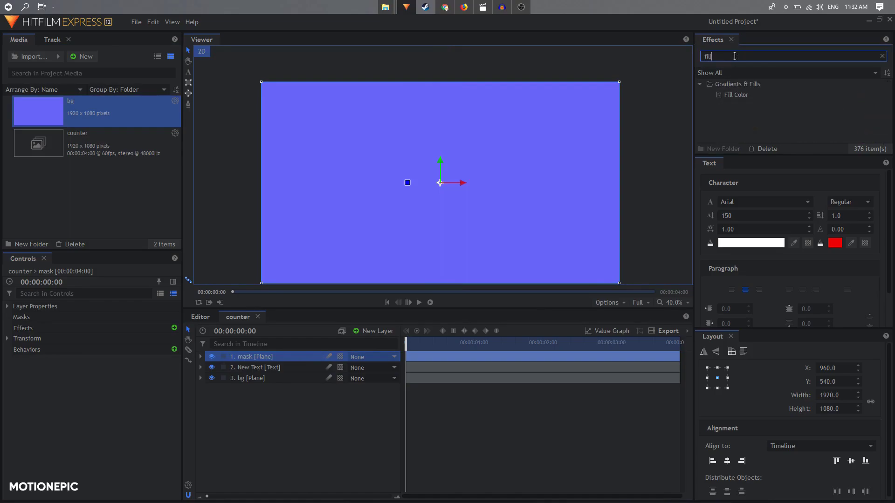
{"action": "left_click", "coordinate": [749, 98]}
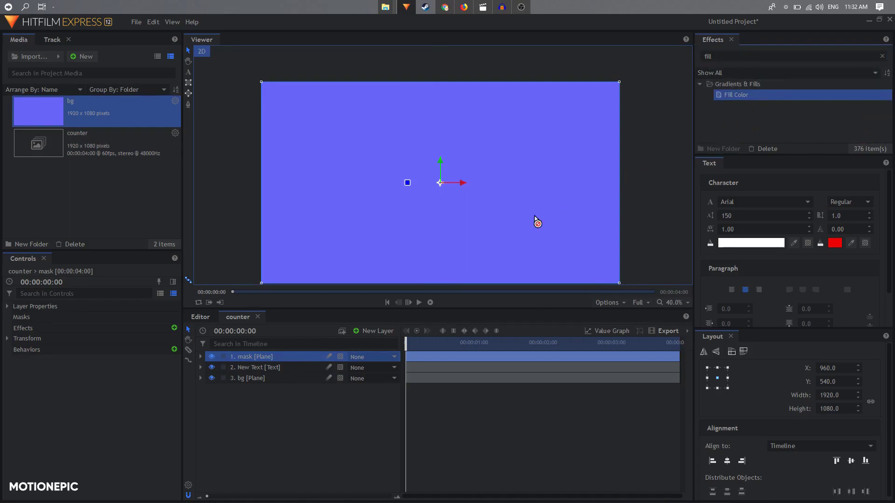
{"action": "left_click_drag", "start_coordinate": [263, 359], "coordinate": [263, 359]}
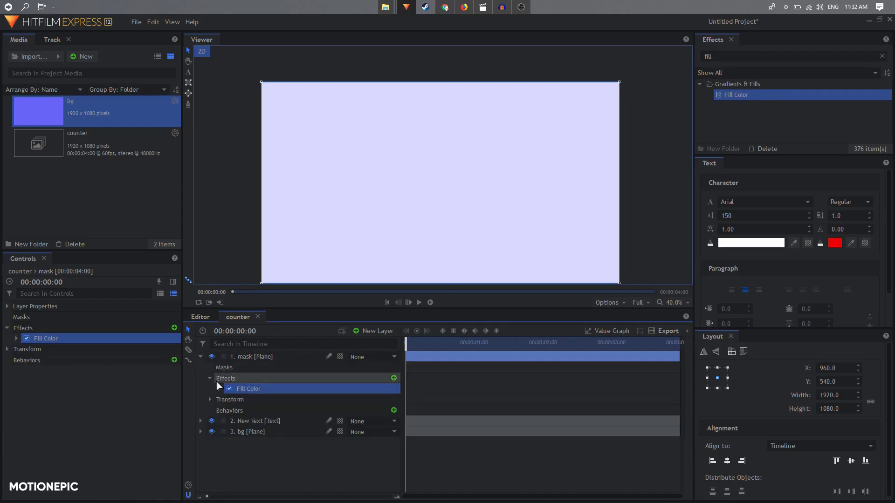
Step: Set the mask layer's opacity to 66% and squash its scale into a thin horizontal band
{"action": "left_click", "coordinate": [211, 378]}
{"action": "left_click", "coordinate": [210, 389]}
{"action": "left_click_drag", "start_coordinate": [391, 401], "coordinate": [391, 401]}
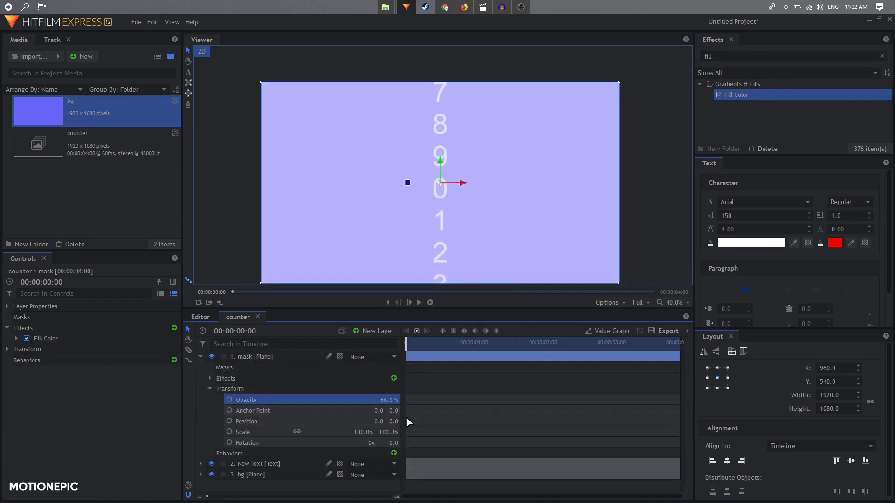
{"action": "left_click", "coordinate": [295, 432]}
{"action": "left_click_drag", "start_coordinate": [391, 432], "coordinate": [337, 432]}
{"action": "left_click", "coordinate": [201, 357]}
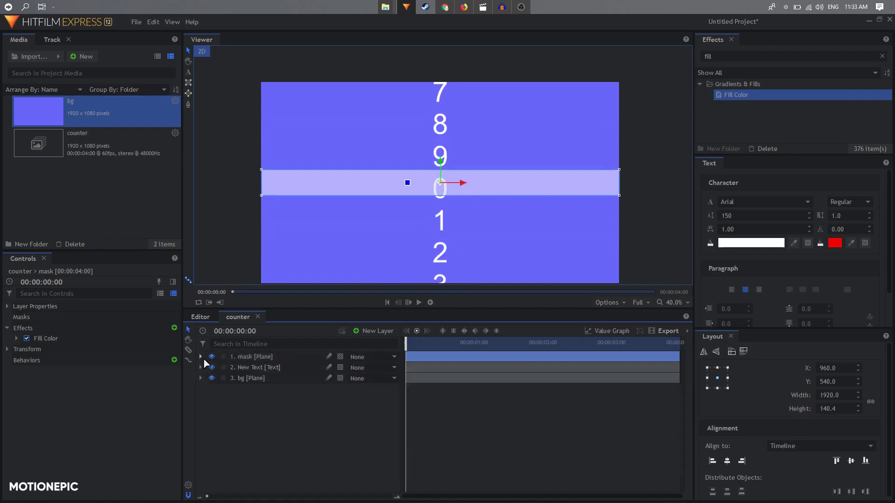
Step: Nudge the number text layer up to Y 610.7 so the 0 sits inside the band
{"action": "left_click", "coordinate": [297, 367]}
{"action": "scroll", "coordinate": [459, 194], "scroll_direction": "up", "scroll_amount": 3}
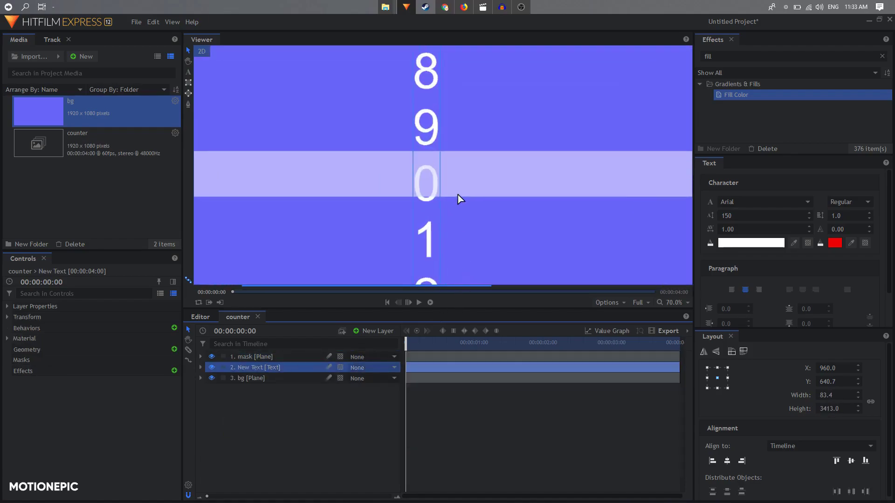
{"action": "key", "text": "shift+Up"}
{"action": "key", "text": "shift+Up"}
{"action": "key", "text": "shift+Up"}
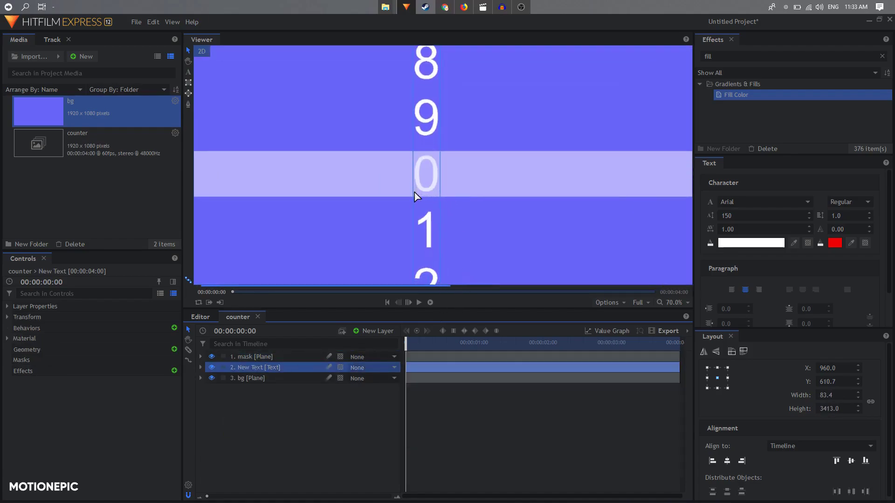
{"action": "scroll", "coordinate": [527, 136], "scroll_direction": "down", "scroll_amount": 1}
{"action": "scroll", "coordinate": [527, 137], "scroll_direction": "down", "scroll_amount": 2}
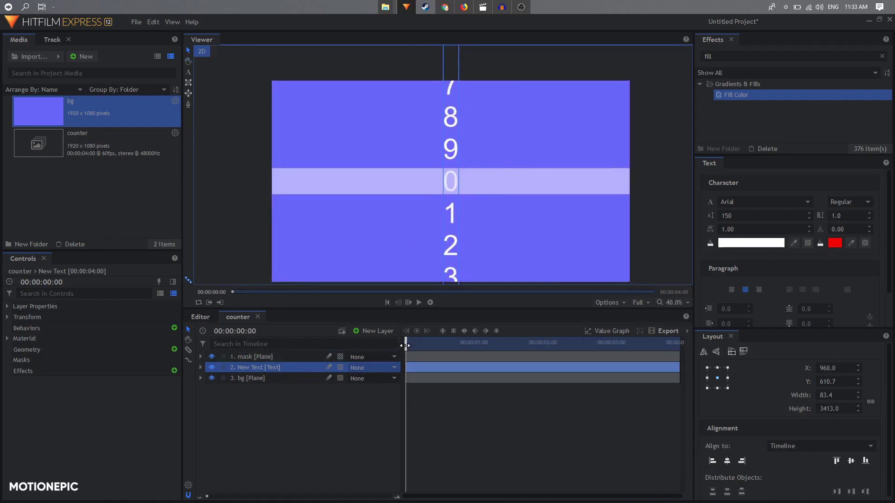
{"action": "left_click", "coordinate": [201, 368]}
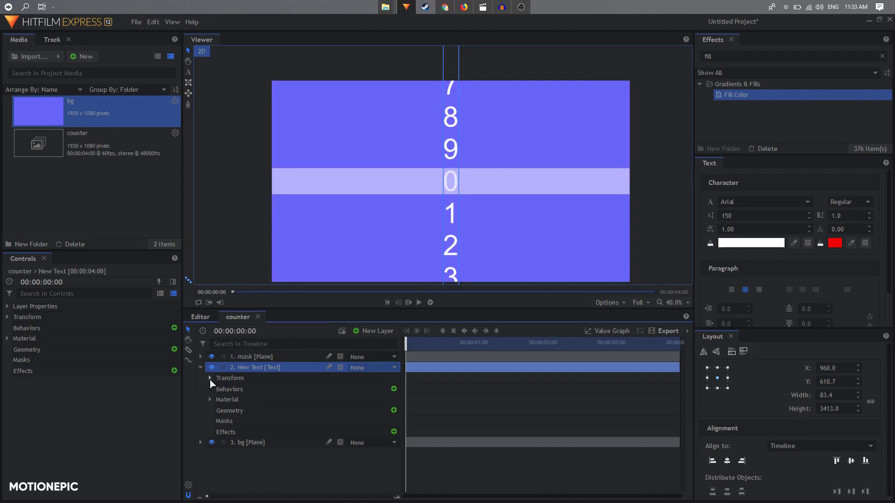
Step: Keyframe the text's Position at frame 10, then at 00:00:02:00 raise Y to 2881 so 8 is centred
{"action": "left_click", "coordinate": [210, 378]}
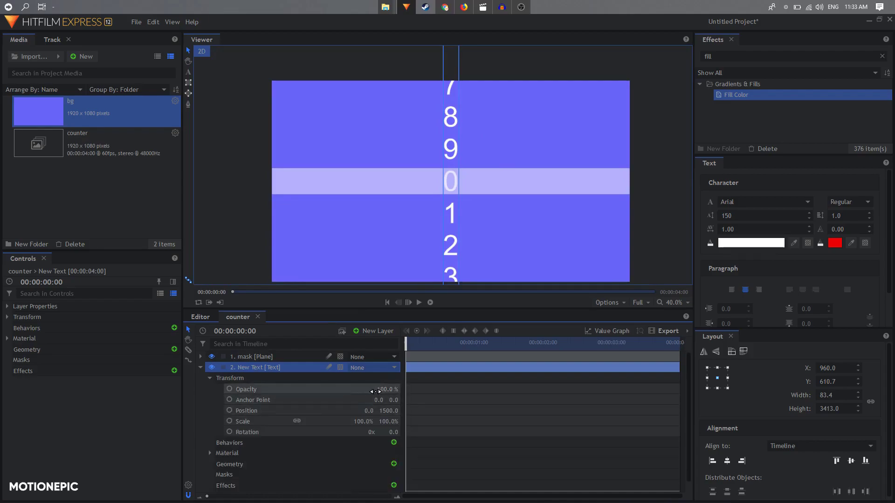
{"action": "key", "text": "Right"}
{"action": "key", "text": "Right"}
{"action": "key", "text": "Right"}
{"action": "key", "text": "Right"}
{"action": "key", "text": "Right"}
{"action": "key", "text": "Right"}
{"action": "key", "text": "Right"}
{"action": "key", "text": "Right"}
{"action": "key", "text": "Right"}
{"action": "key", "text": "Right"}
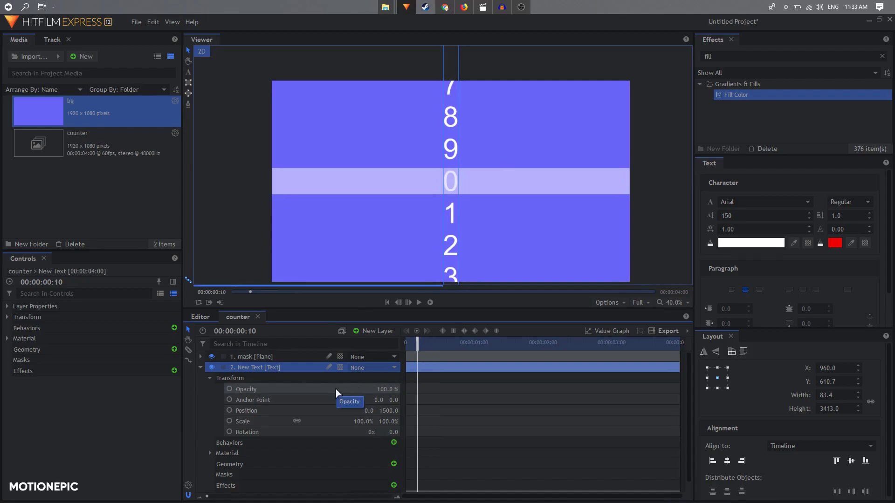
{"action": "left_click", "coordinate": [229, 411]}
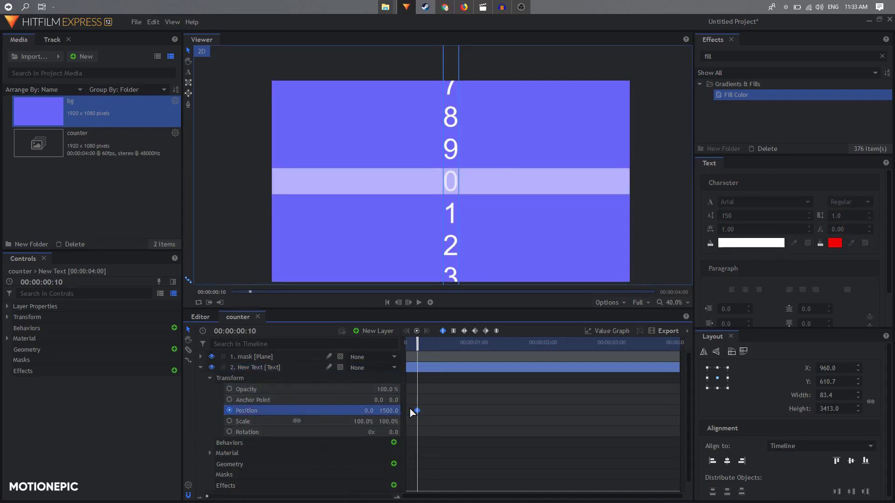
{"action": "left_click_drag", "start_coordinate": [534, 345], "coordinate": [543, 345]}
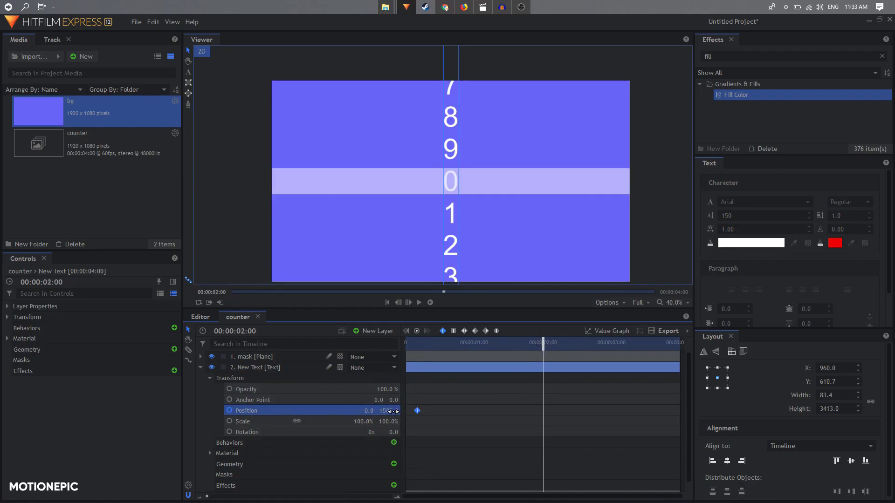
{"action": "left_click_drag", "start_coordinate": [390, 412], "coordinate": [422, 411]}
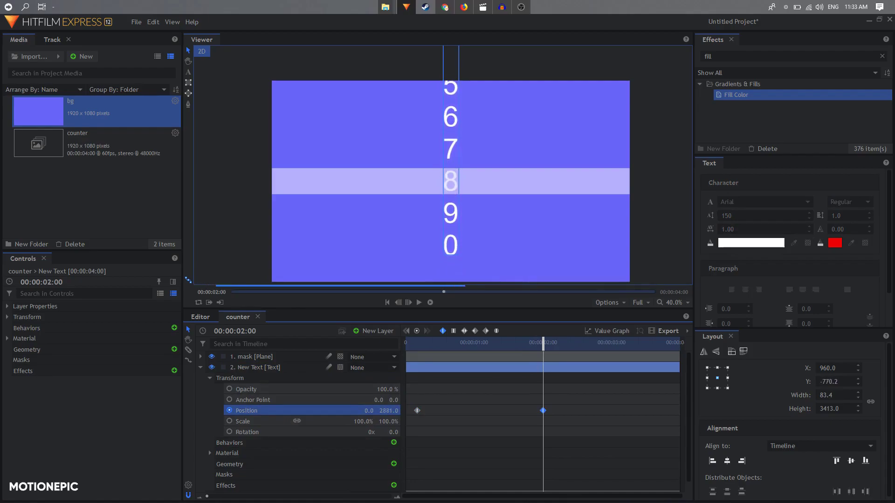
Step: Make both position keyframes Bezier, shape the ease in the Value Graph, and preview the roll
{"action": "left_click_drag", "start_coordinate": [579, 407], "coordinate": [409, 419]}
{"action": "left_click", "coordinate": [497, 332]}
{"action": "left_click", "coordinate": [603, 331]}
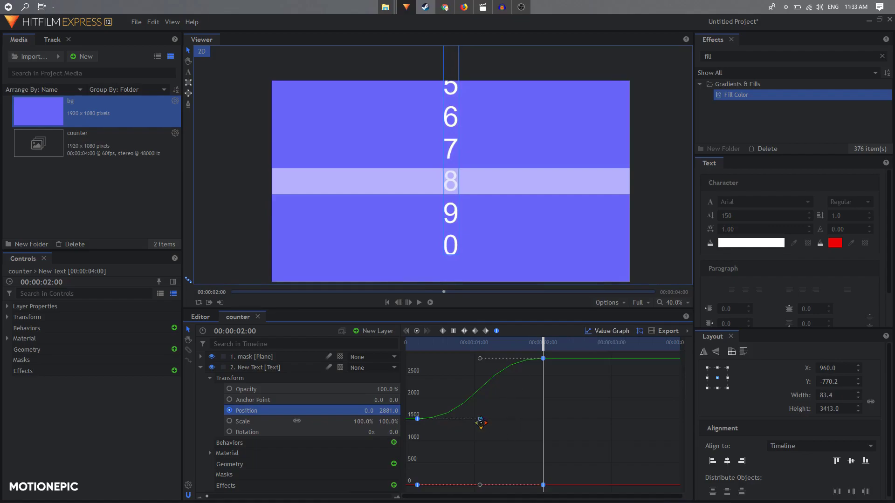
{"action": "left_click_drag", "start_coordinate": [480, 422], "coordinate": [445, 420]}
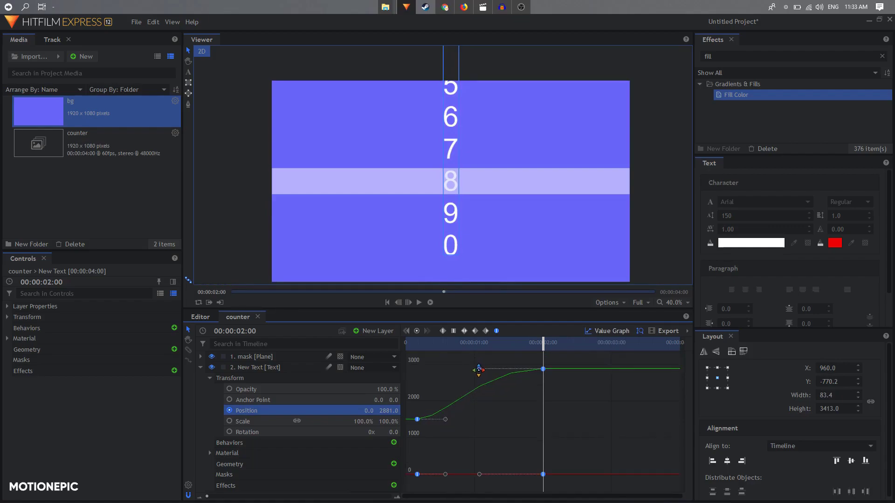
{"action": "left_click_drag", "start_coordinate": [479, 371], "coordinate": [417, 369]}
{"action": "key", "text": "Home"}
{"action": "key", "text": "space"}
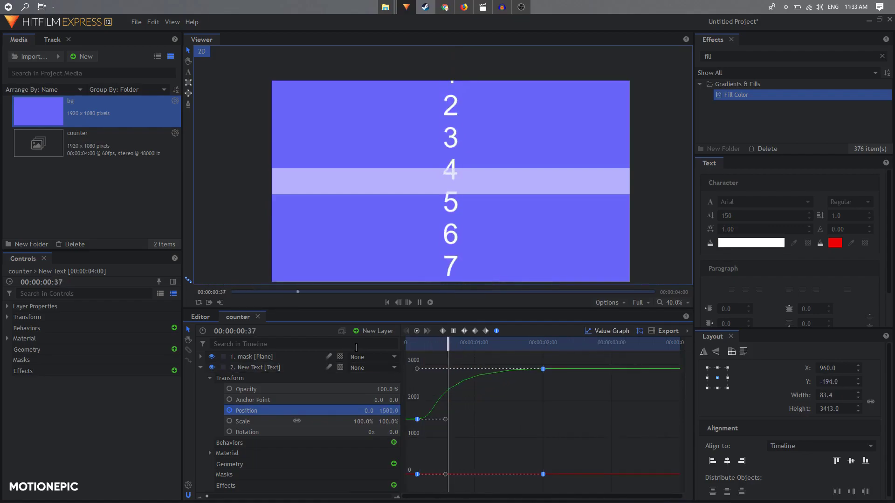
{"action": "key", "text": "space"}
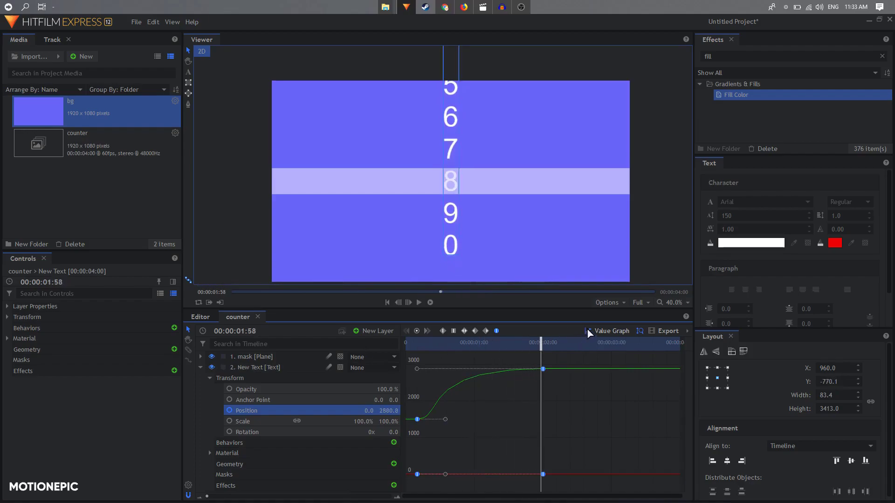
Step: Restore the mask layer's scale so the plane is full-frame again
{"action": "left_click", "coordinate": [588, 331]}
{"action": "left_click", "coordinate": [200, 368]}
{"action": "left_click", "coordinate": [248, 357]}
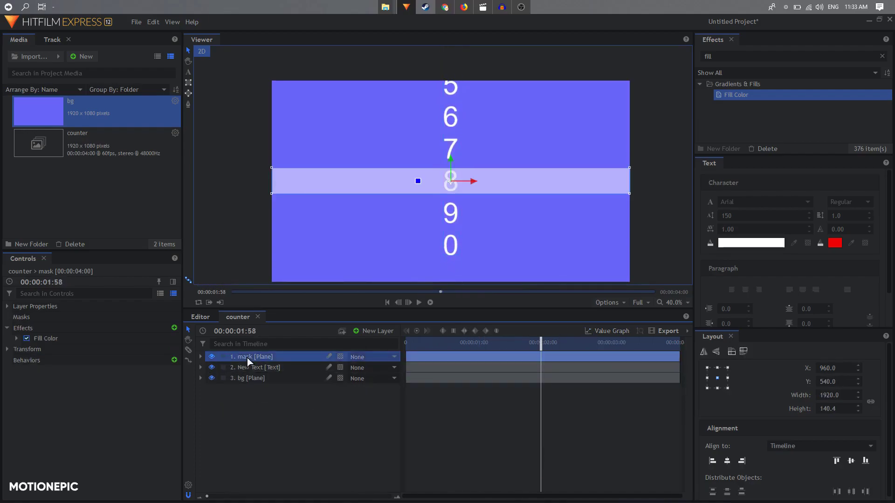
{"action": "left_click", "coordinate": [201, 357]}
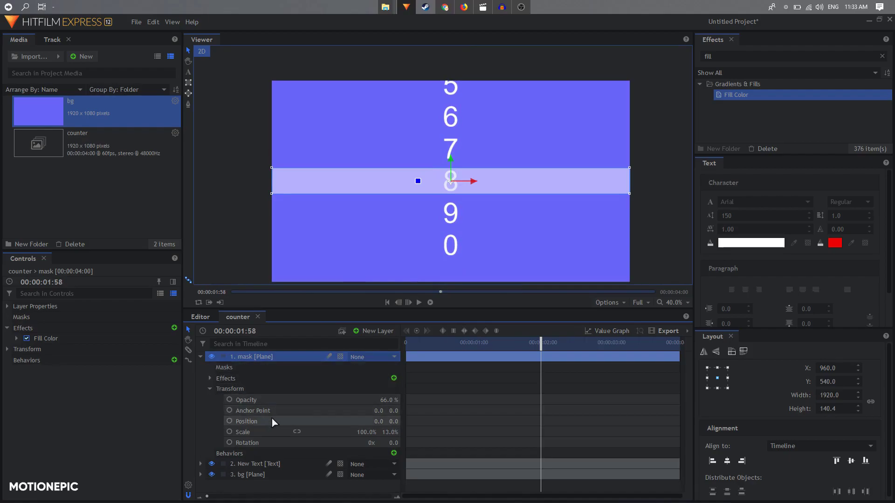
{"action": "left_click", "coordinate": [269, 433]}
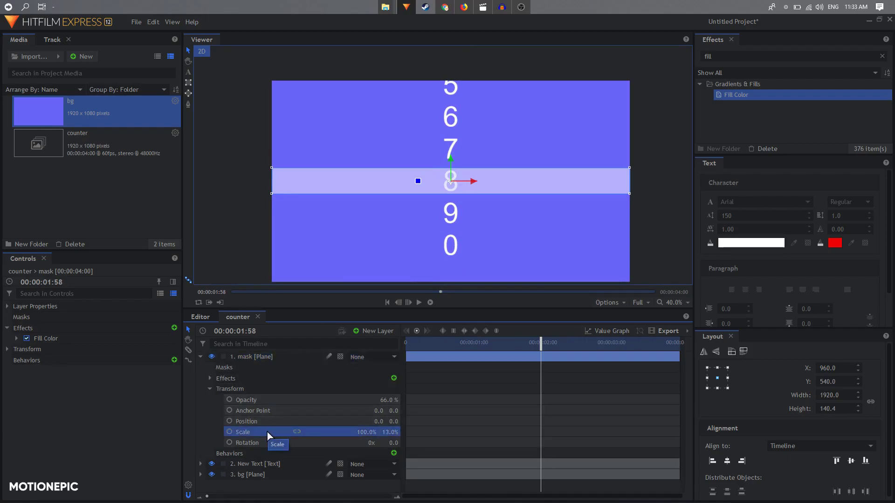
{"action": "left_click", "coordinate": [268, 435]}
{"action": "key", "text": "ctrl+z"}
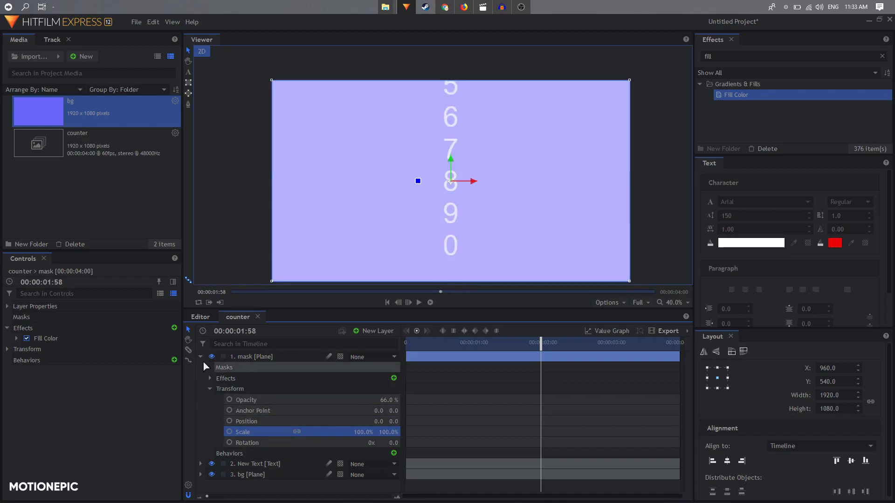
{"action": "left_click", "coordinate": [200, 357]}
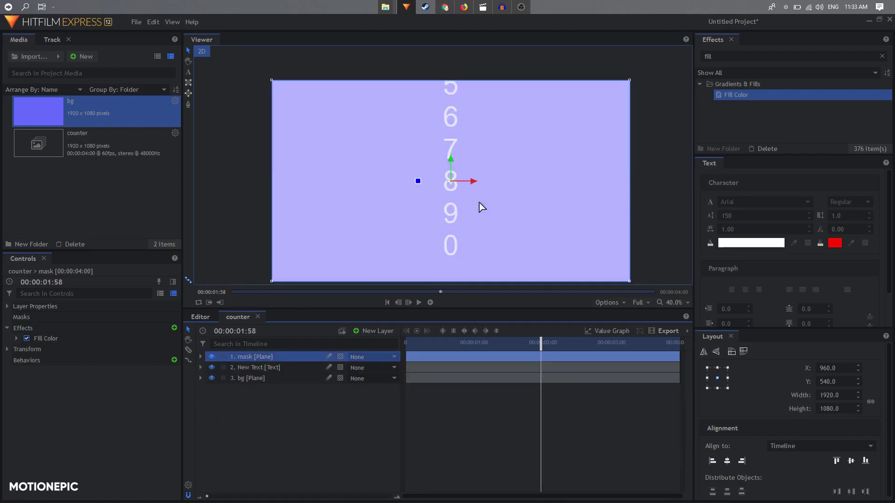
Step: Draw a rectangle mask around the centre digit on the mask layer
{"action": "scroll", "coordinate": [483, 207], "scroll_direction": "up", "scroll_amount": 2}
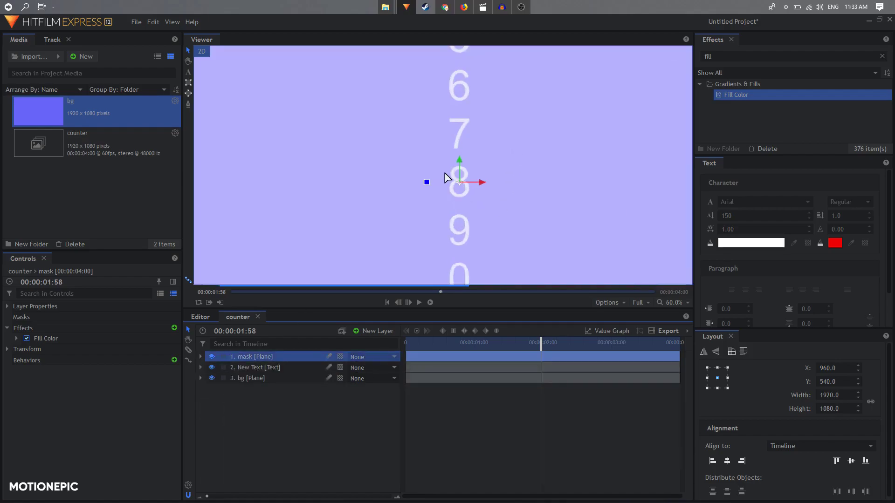
{"action": "left_click", "coordinate": [188, 83]}
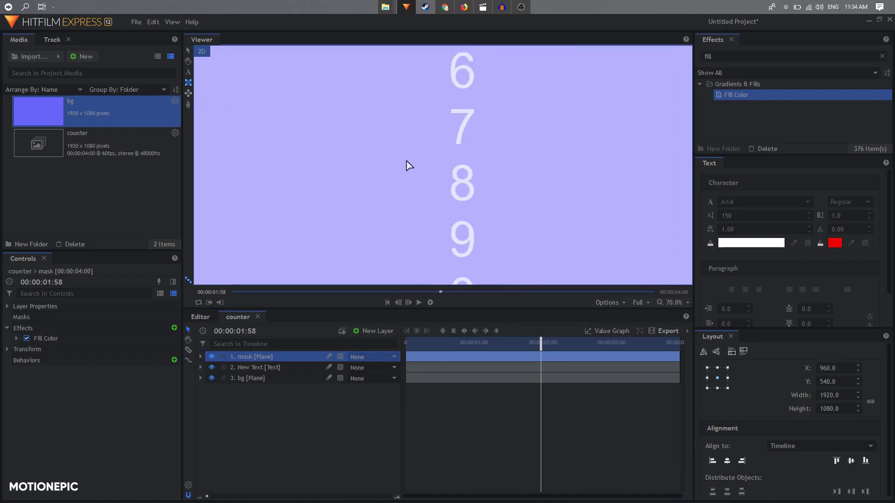
{"action": "left_click_drag", "start_coordinate": [406, 161], "coordinate": [526, 205]}
{"action": "key", "text": "Home"}
Step: Set the rectangle mask's expansion to 7 px and review the mask layer
{"action": "left_click", "coordinate": [219, 378]}
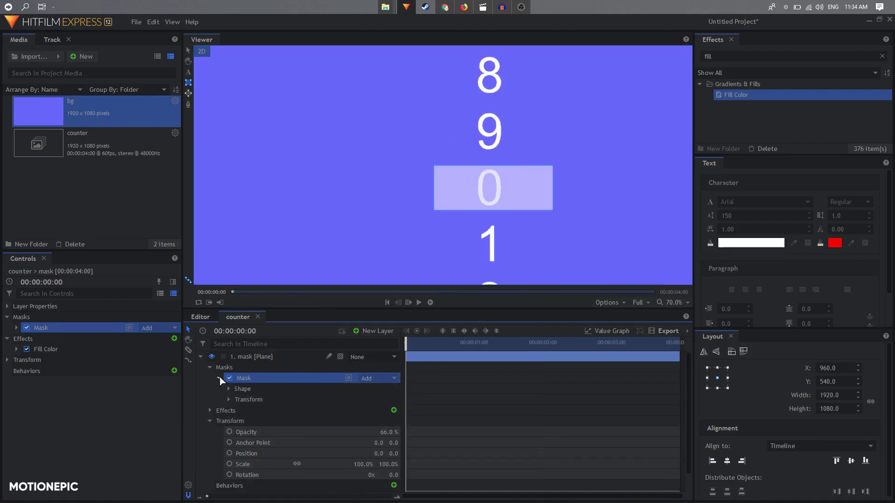
{"action": "left_click", "coordinate": [228, 389]}
{"action": "left_click_drag", "start_coordinate": [387, 400], "coordinate": [400, 400]}
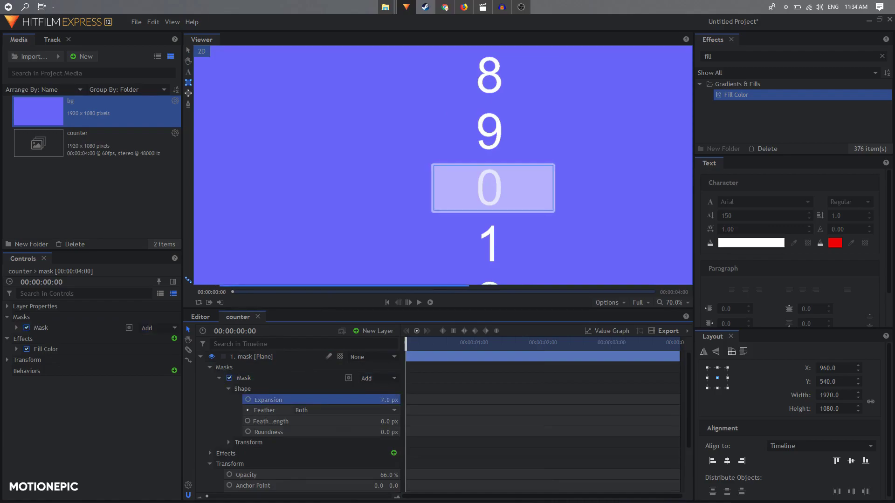
{"action": "left_click", "coordinate": [229, 388]}
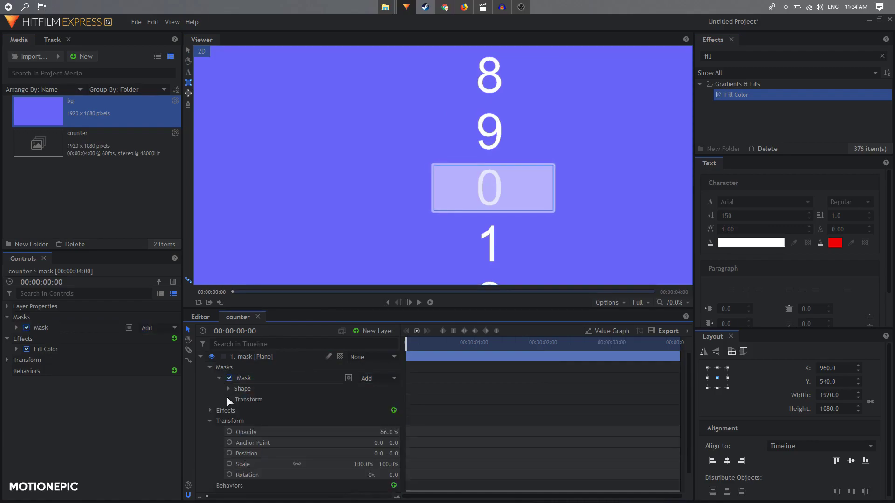
{"action": "left_click", "coordinate": [229, 400]}
{"action": "left_click", "coordinate": [229, 399]}
{"action": "left_click", "coordinate": [200, 357]}
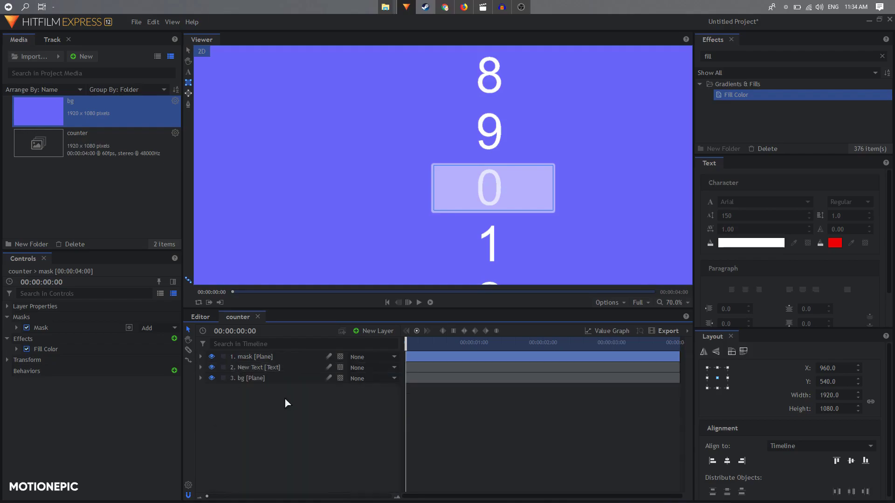
{"action": "left_click", "coordinate": [276, 414]}
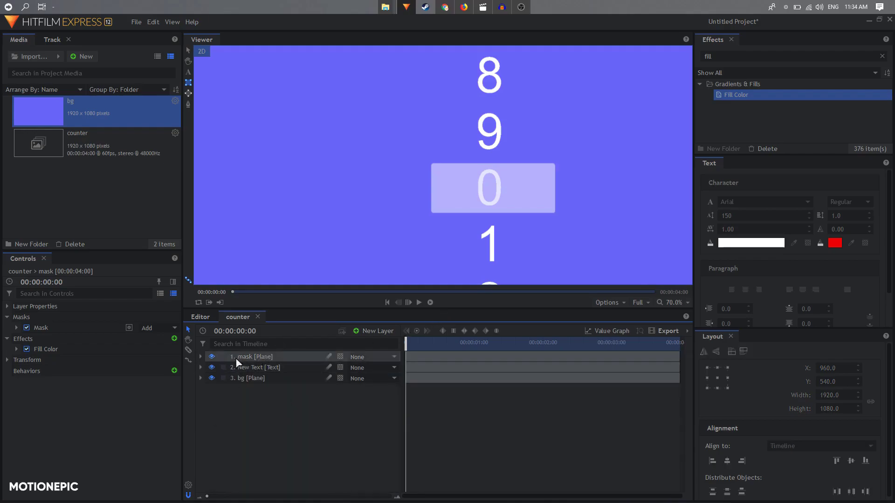
{"action": "left_click", "coordinate": [200, 358]}
{"action": "left_click", "coordinate": [201, 358]}
{"action": "left_click", "coordinate": [201, 357]}
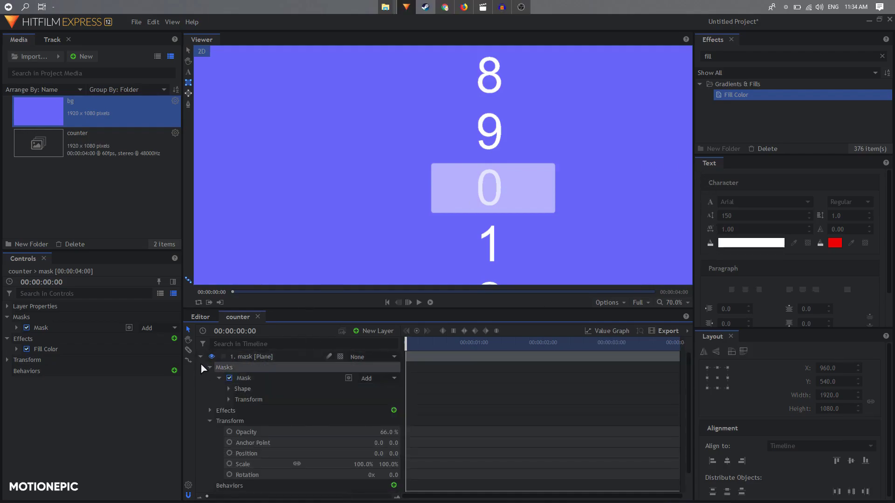
Step: Convert the mask layer into composite shot 'mask Comp' using Current Timeline settings and Move with Layer
{"action": "left_click", "coordinate": [200, 357]}
{"action": "right_click", "coordinate": [255, 358]}
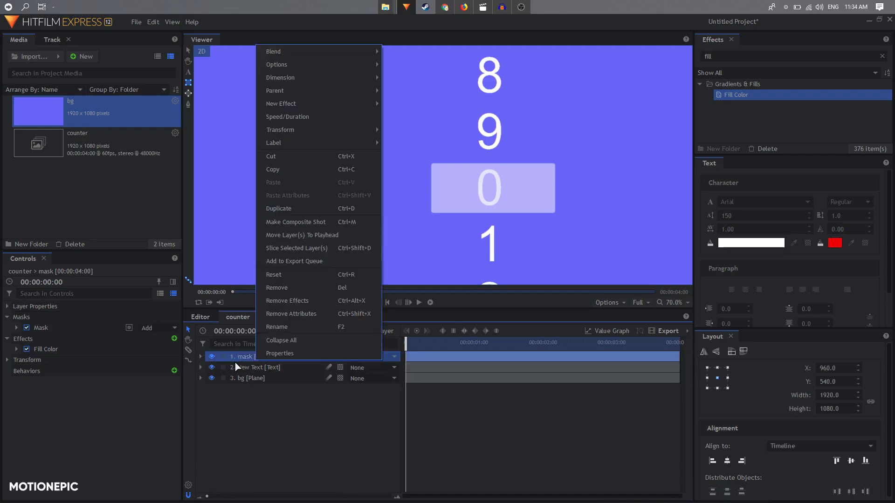
{"action": "left_click", "coordinate": [297, 222]}
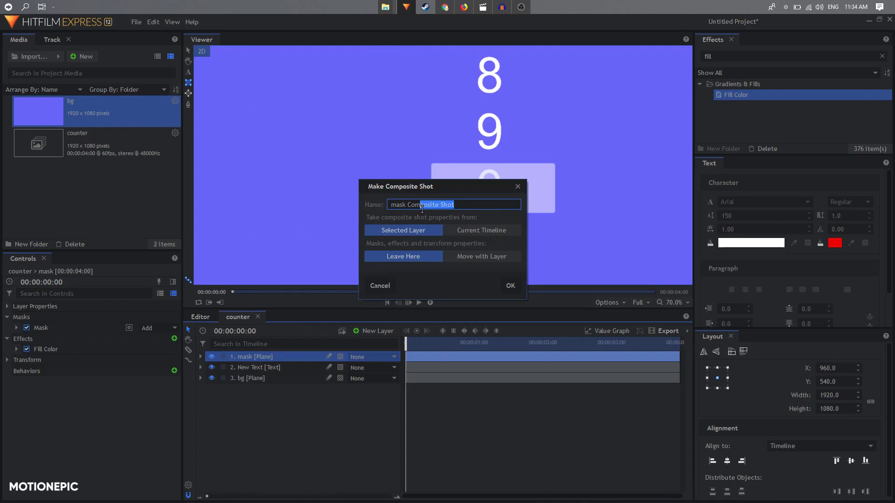
{"action": "left_click", "coordinate": [483, 232]}
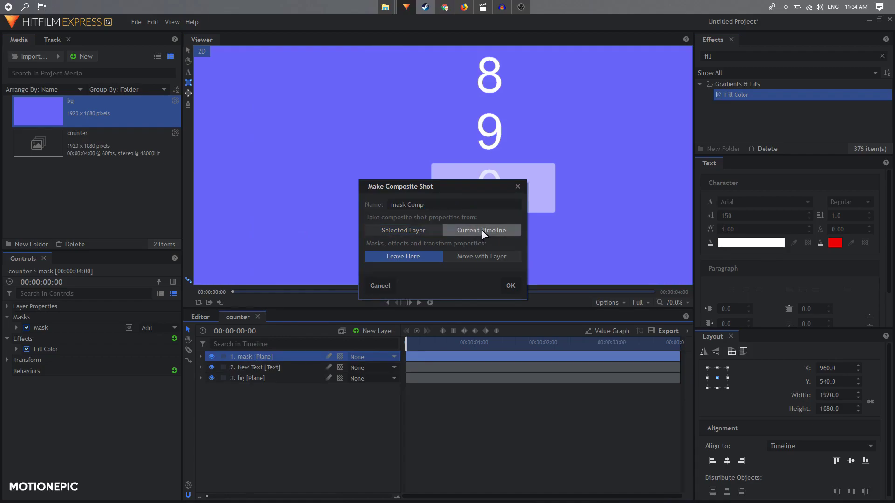
{"action": "left_click", "coordinate": [480, 256]}
{"action": "left_click", "coordinate": [511, 285]}
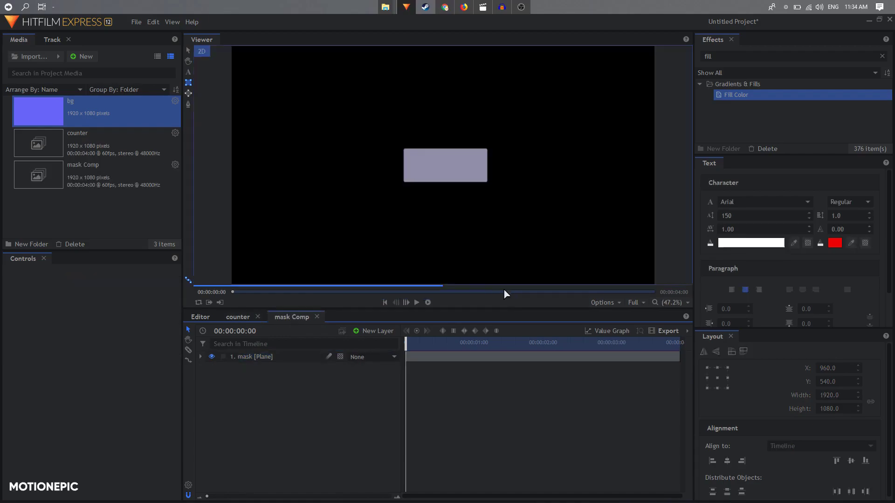
{"action": "left_click", "coordinate": [241, 317]}
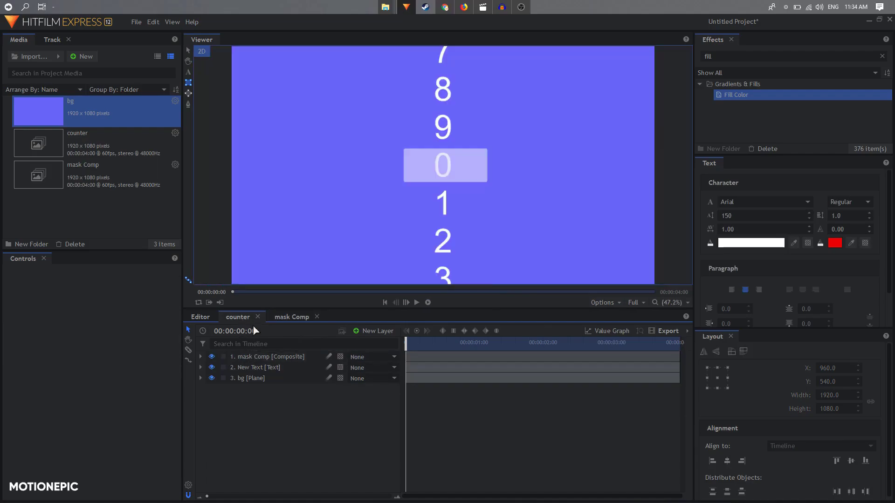
Step: Apply Set Matte to New Text with mask Comp as source, Subtract blend, inverted
{"action": "double_click", "coordinate": [711, 56]}
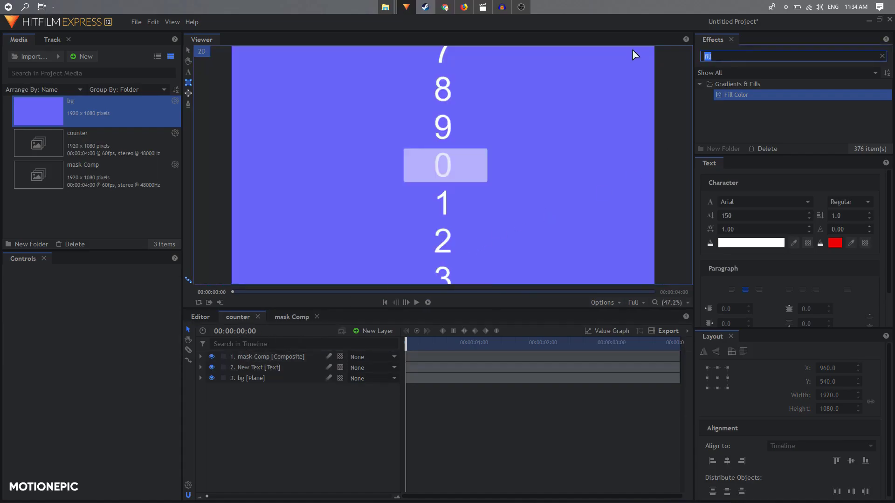
{"action": "type", "text": "set"}
{"action": "left_click", "coordinate": [747, 107]}
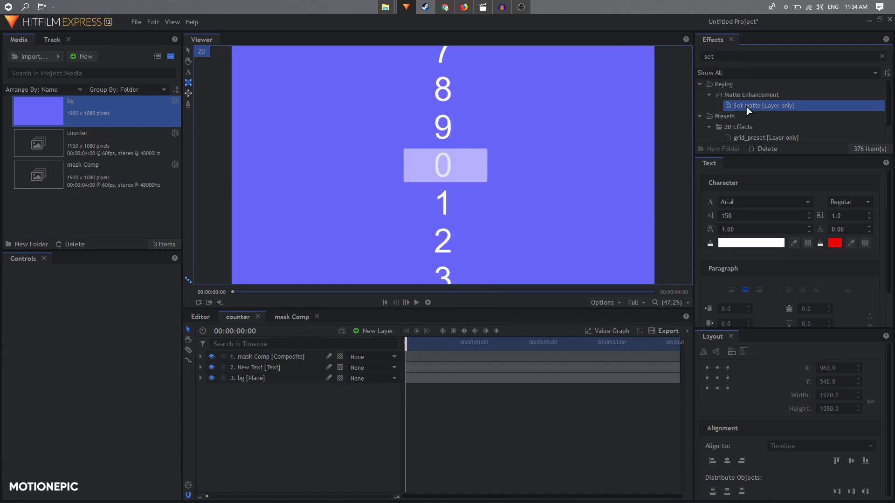
{"action": "left_click_drag", "start_coordinate": [239, 369], "coordinate": [239, 370]}
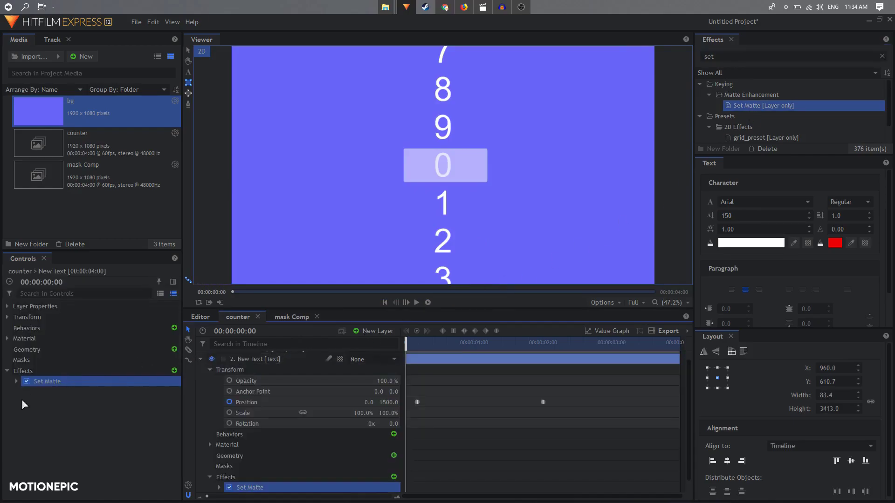
{"action": "left_click", "coordinate": [17, 382]}
{"action": "left_click", "coordinate": [110, 392]}
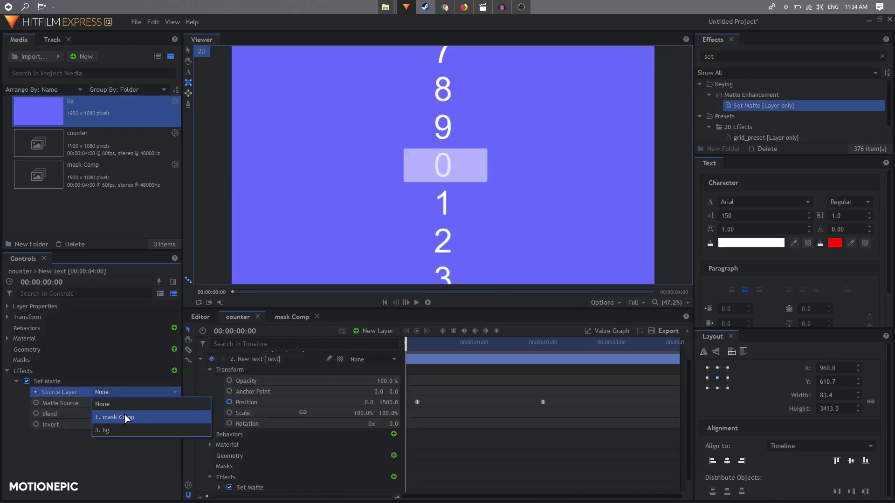
{"action": "left_click", "coordinate": [126, 419]}
{"action": "left_click", "coordinate": [124, 419]}
{"action": "left_click", "coordinate": [115, 442]}
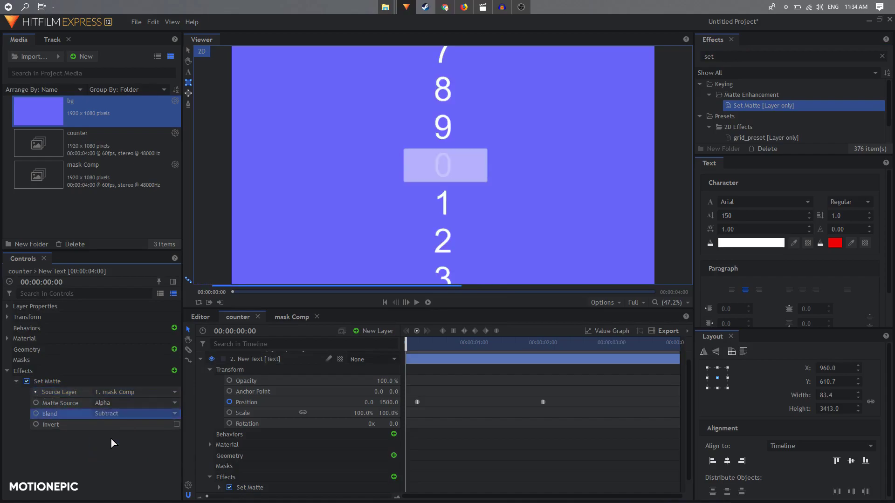
{"action": "left_click", "coordinate": [176, 425]}
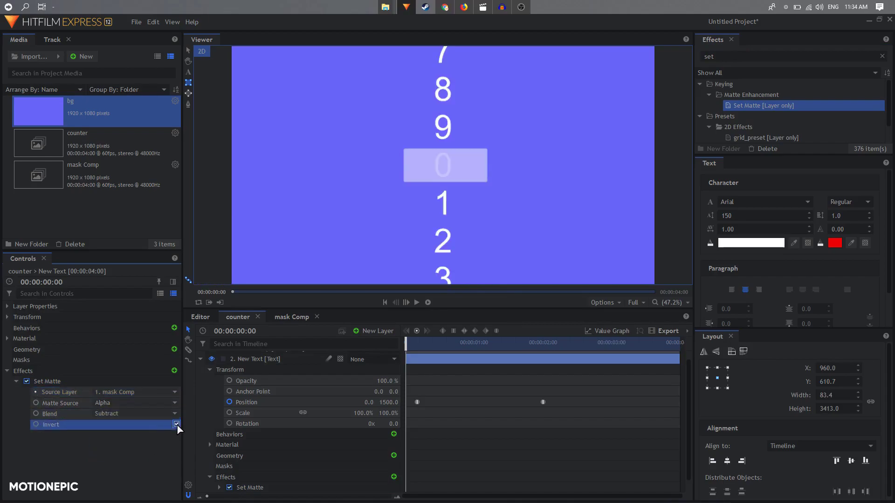
Step: Hide the mask Comp layer and scrub the timeline to check the rolling digit
{"action": "left_click", "coordinate": [201, 359]}
{"action": "left_click", "coordinate": [224, 409]}
{"action": "left_click", "coordinate": [211, 357]}
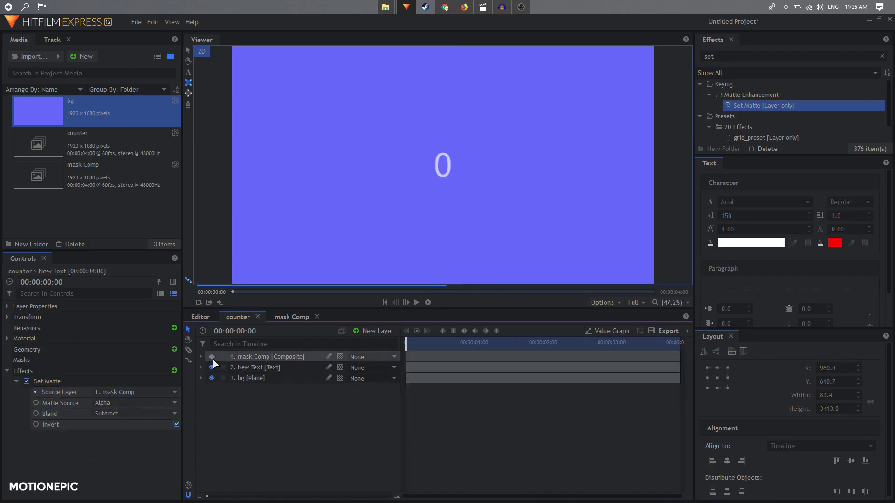
{"action": "mouse_move", "coordinate": [412, 347]}
{"action": "left_mouse_down"}
{"action": "mouse_move", "coordinate": [489, 347]}
{"action": "mouse_move", "coordinate": [406, 347]}
{"action": "left_mouse_up"}
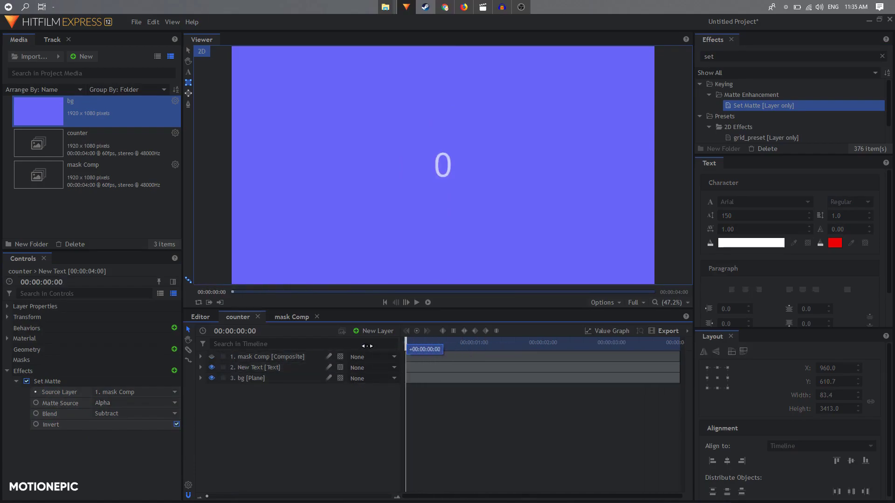
{"action": "left_click", "coordinate": [259, 367]}
{"action": "left_click", "coordinate": [201, 368]}
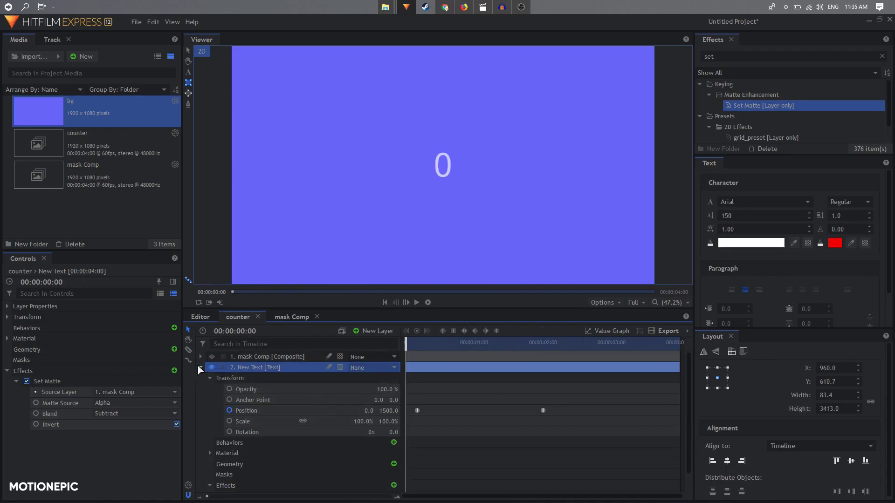
{"action": "left_click", "coordinate": [201, 368]}
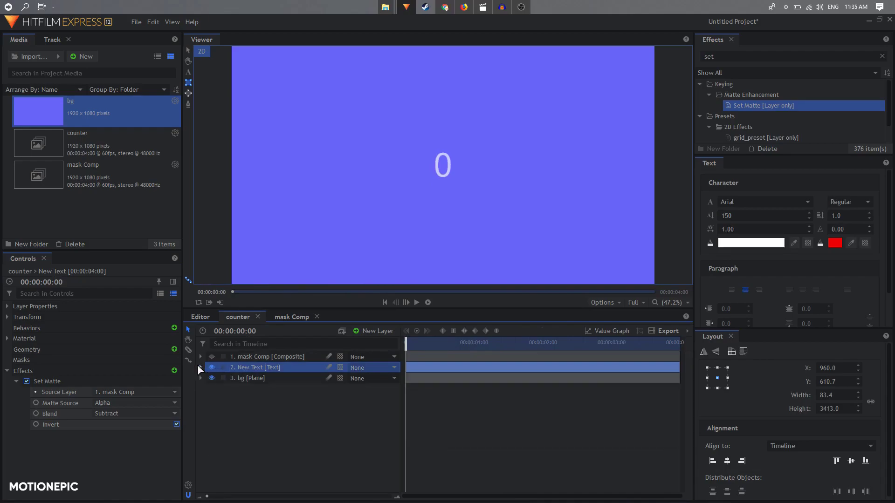
Step: Inspect the mask plane layer's transform settings inside the mask Comp timeline
{"action": "left_click", "coordinate": [294, 317]}
{"action": "left_click", "coordinate": [251, 318]}
{"action": "left_click", "coordinate": [292, 317]}
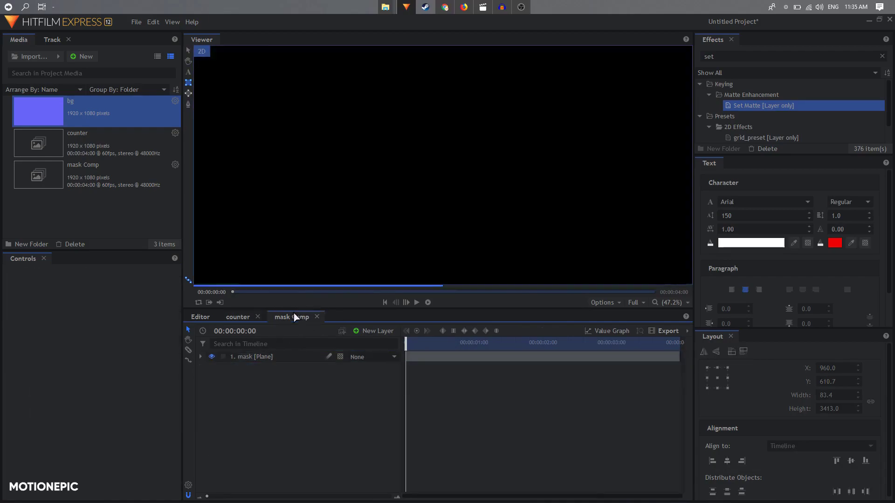
{"action": "left_click", "coordinate": [200, 357]}
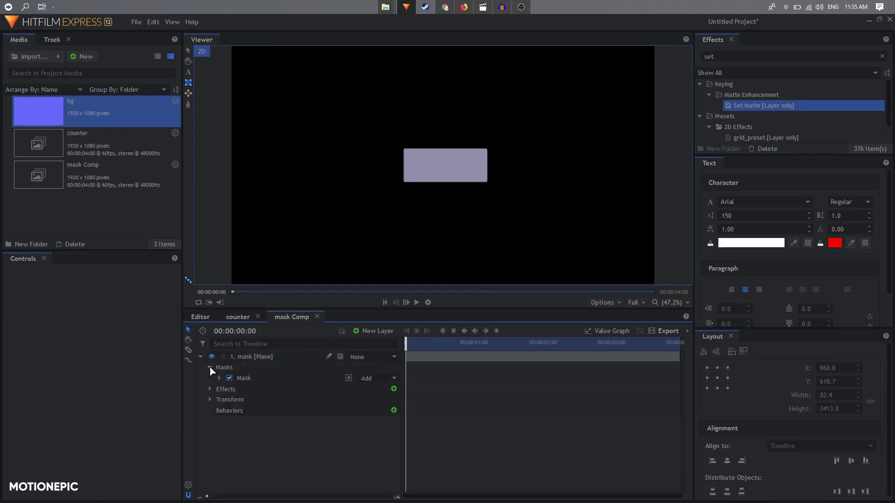
{"action": "left_click", "coordinate": [210, 389]}
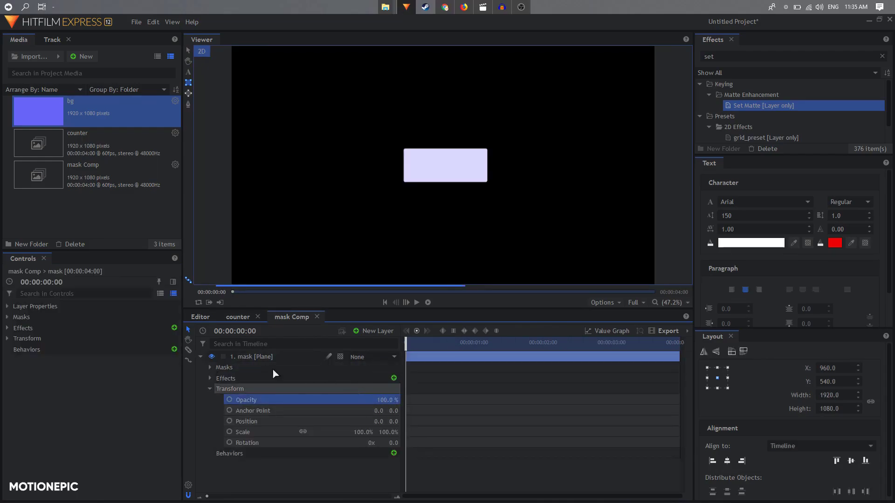
{"action": "left_click", "coordinate": [201, 357]}
Step: Play back the counter and scrub to inspect the digits mid-roll
{"action": "left_click", "coordinate": [239, 317]}
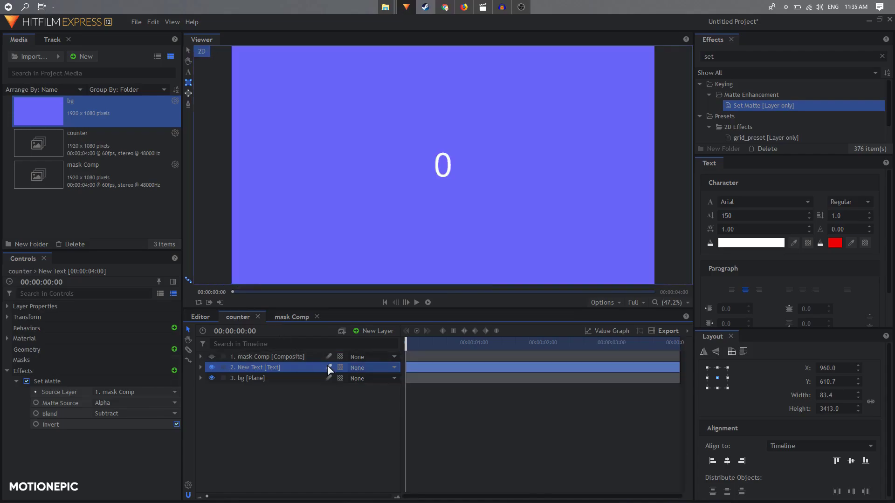
{"action": "left_click", "coordinate": [387, 393]}
{"action": "key", "text": "space"}
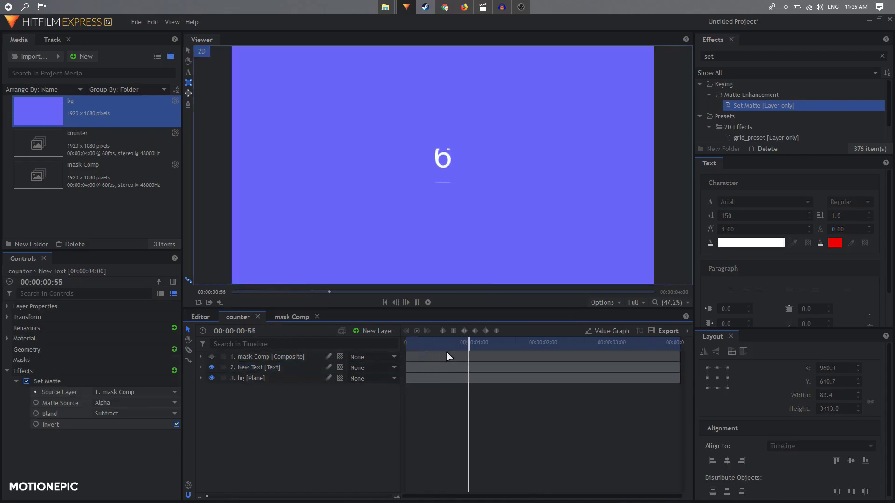
{"action": "left_click", "coordinate": [418, 346]}
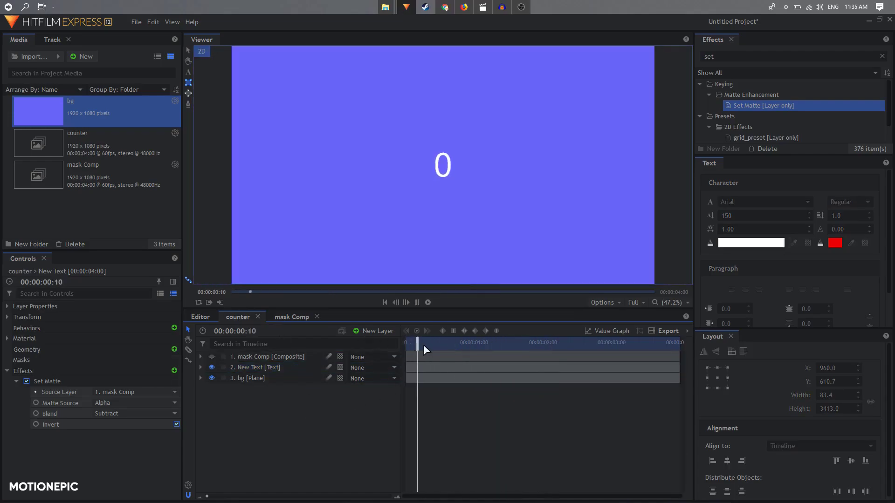
{"action": "key", "text": "space"}
{"action": "scroll", "coordinate": [436, 175], "scroll_direction": "up", "scroll_amount": 2}
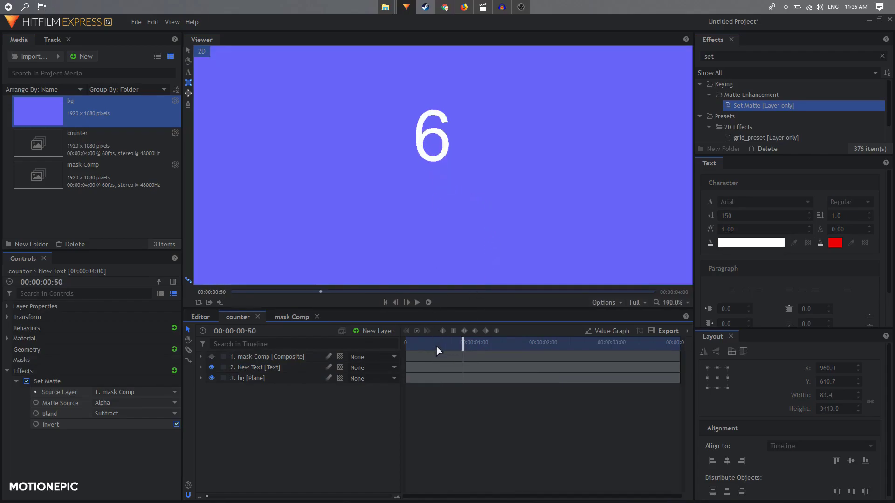
{"action": "left_click_drag", "start_coordinate": [436, 345], "coordinate": [432, 346]}
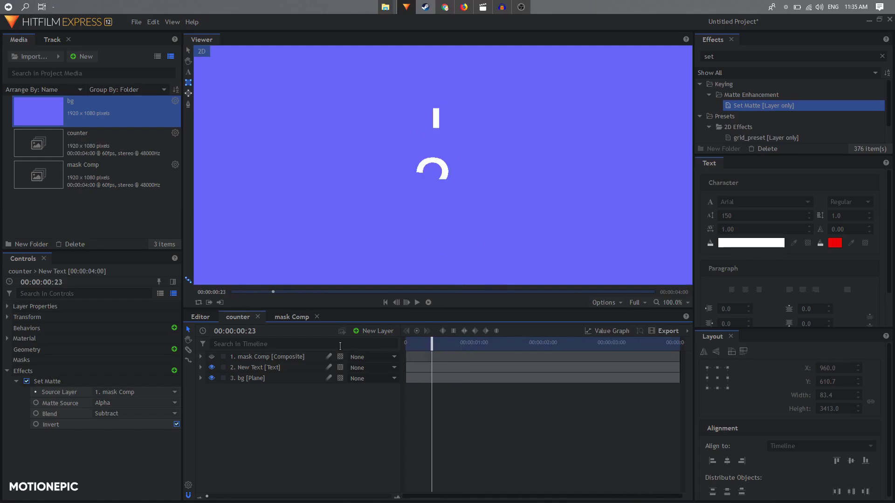
Step: Set the mask plane's Feather Strength to 10 px in mask Comp, then replay the counter
{"action": "left_click", "coordinate": [289, 317]}
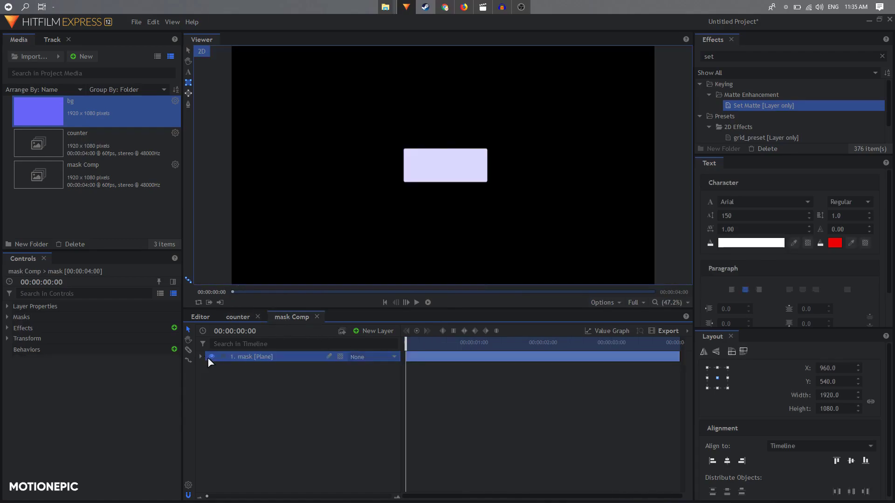
{"action": "left_click", "coordinate": [200, 357]}
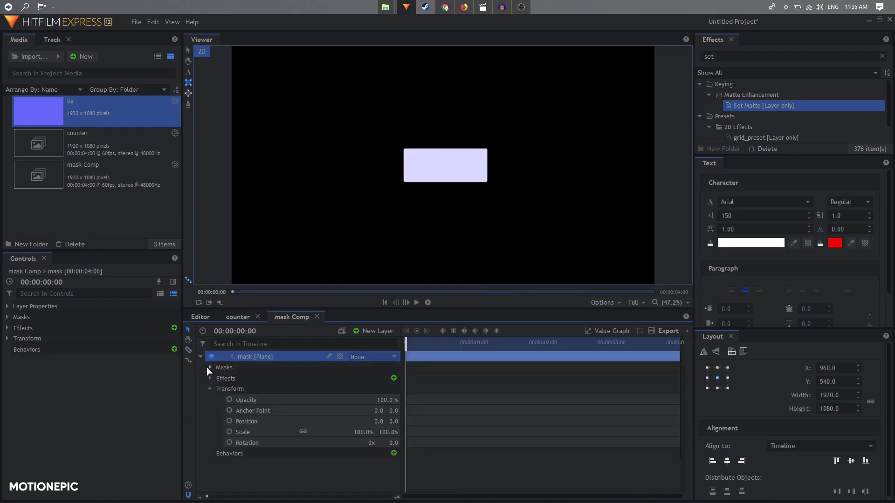
{"action": "left_click", "coordinate": [209, 367]}
{"action": "left_click", "coordinate": [220, 378]}
{"action": "left_click", "coordinate": [229, 389]}
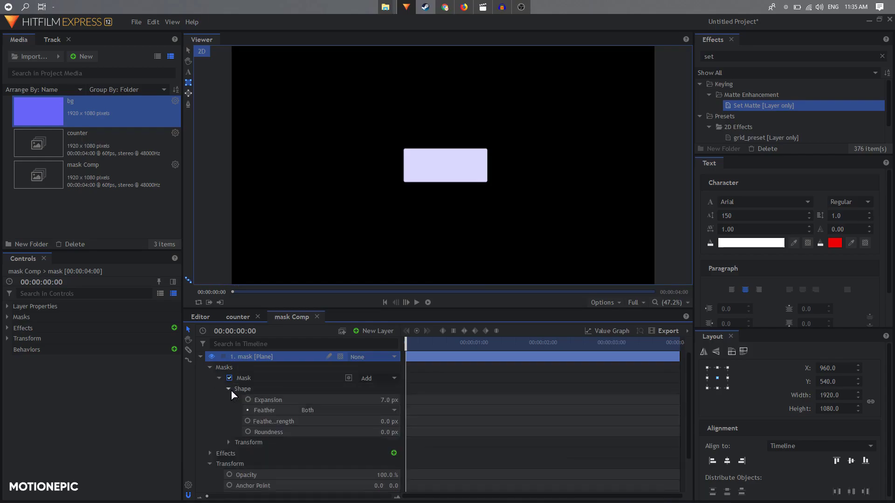
{"action": "left_click_drag", "start_coordinate": [378, 422], "coordinate": [389, 421]}
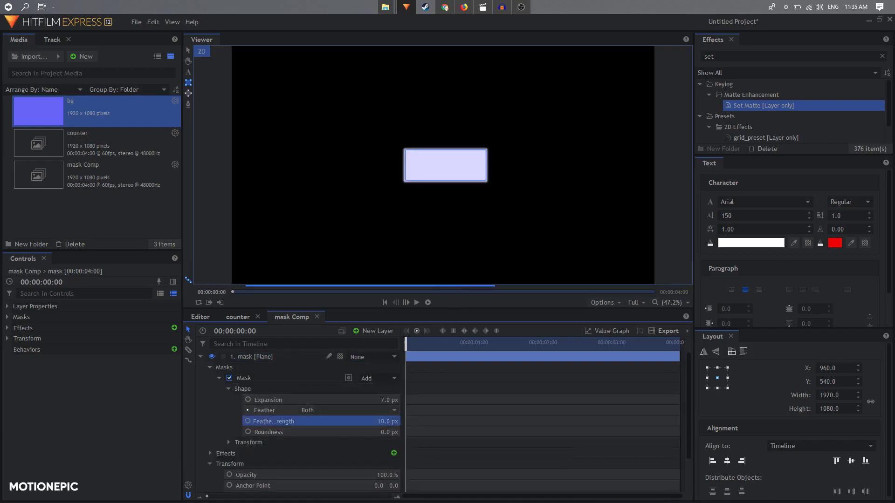
{"action": "left_click", "coordinate": [239, 317]}
{"action": "key", "text": "space"}
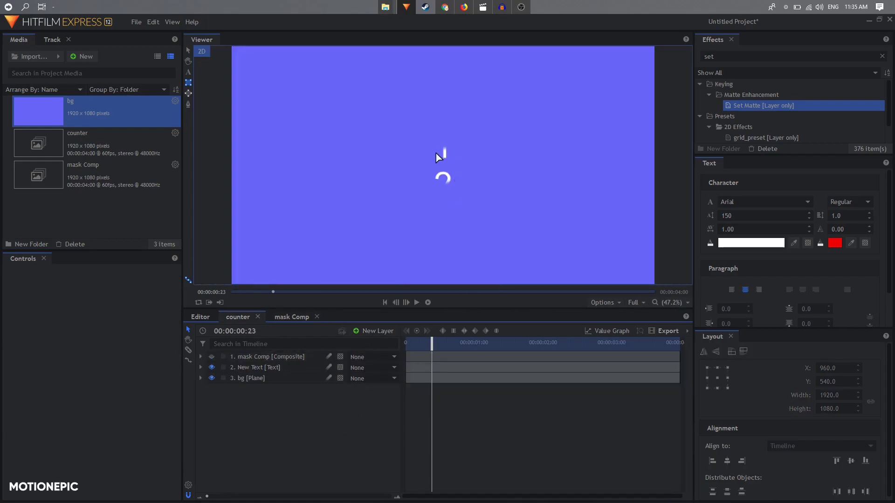
{"action": "scroll", "coordinate": [443, 159], "scroll_direction": "up", "scroll_amount": 1}
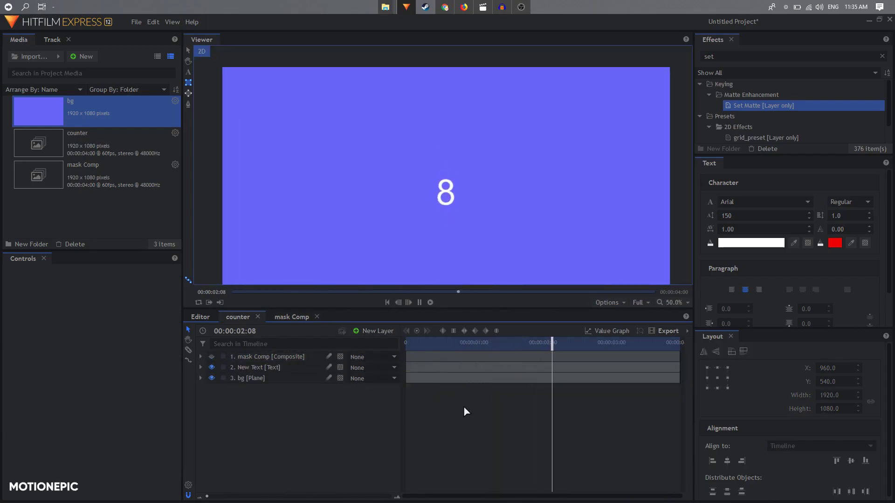
{"action": "key", "text": "space"}
{"action": "scroll", "coordinate": [477, 196], "scroll_direction": "down", "scroll_amount": 3}
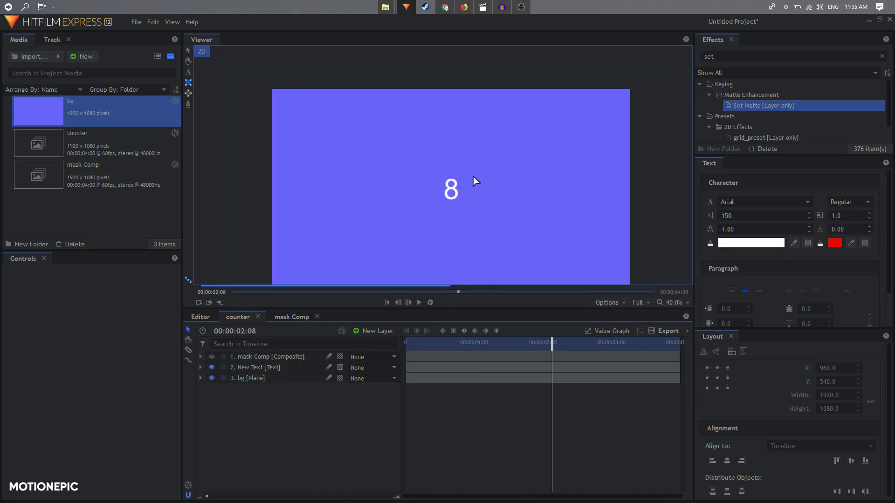
{"action": "scroll", "coordinate": [464, 189], "scroll_direction": "up", "scroll_amount": 3}
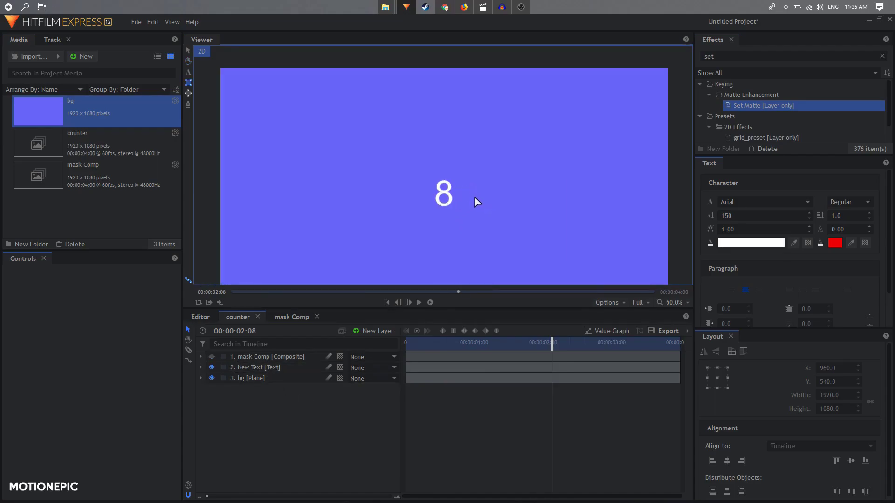
{"action": "scroll", "coordinate": [476, 197], "scroll_direction": "down", "scroll_amount": 1}
{"action": "left_click", "coordinate": [275, 368]}
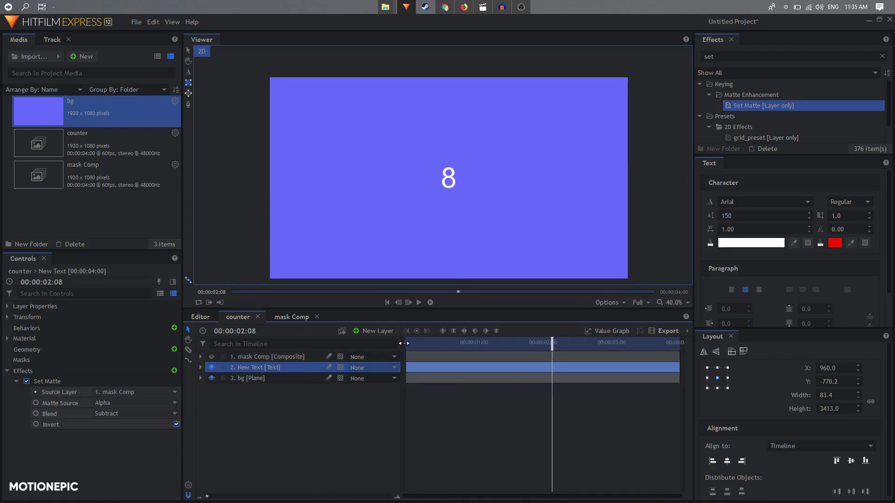
{"action": "key", "text": "Home"}
{"action": "left_click", "coordinate": [266, 359]}
Step: Duplicate the mask Comp and New Text layers and add a new point layer
{"action": "left_click", "coordinate": [267, 366], "text": "ctrl"}
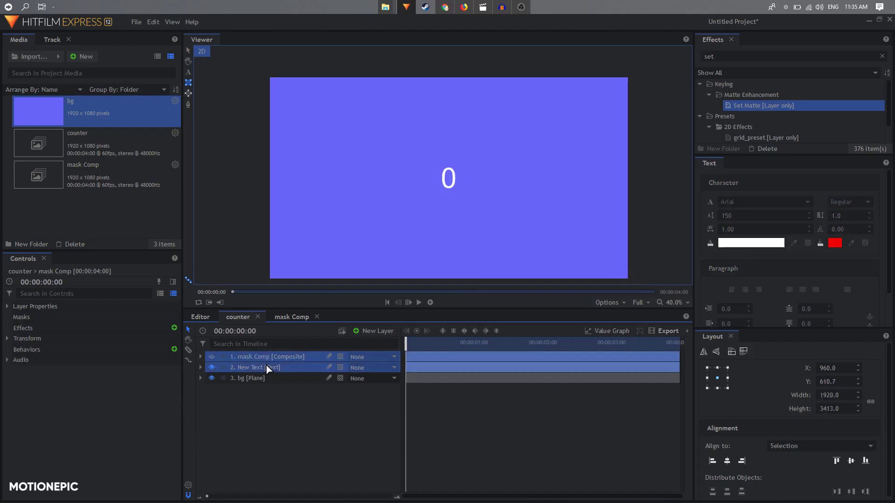
{"action": "key", "text": "ctrl+d"}
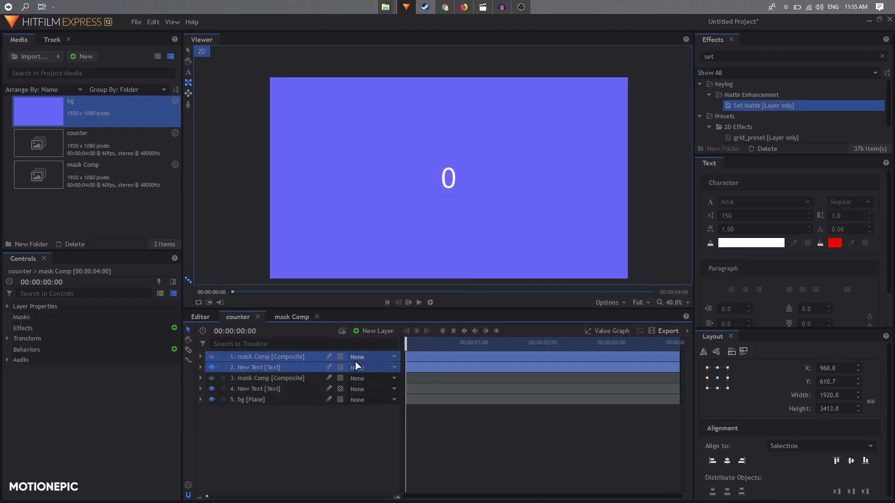
{"action": "left_click", "coordinate": [373, 331]}
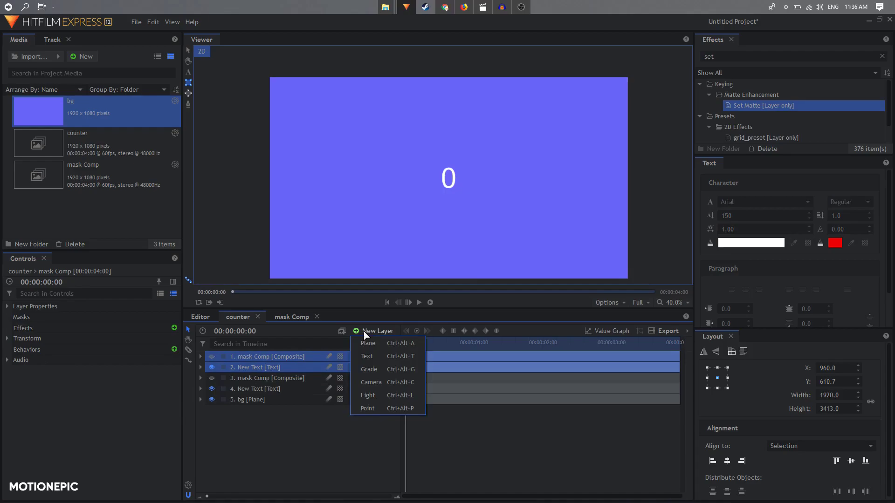
{"action": "left_click", "coordinate": [388, 397]}
Step: Parent both copies to New Point and shift its Position X to about 84
{"action": "left_click", "coordinate": [299, 368]}
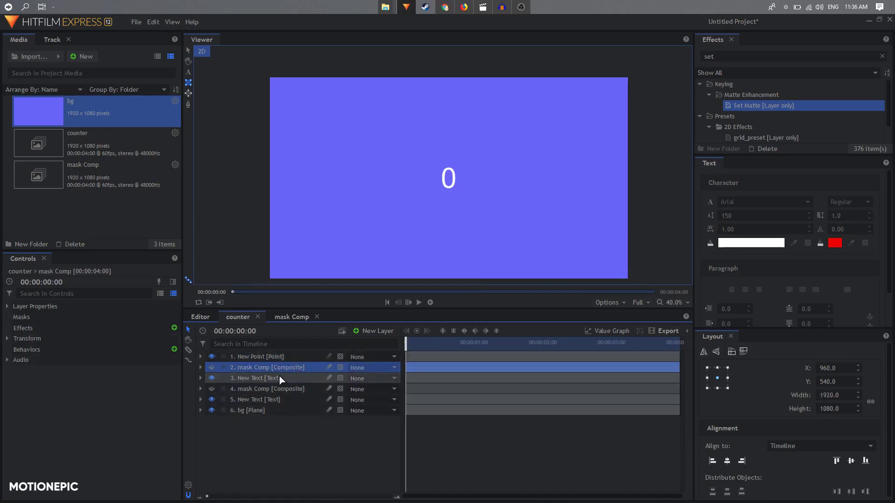
{"action": "left_click", "coordinate": [275, 380], "text": "ctrl"}
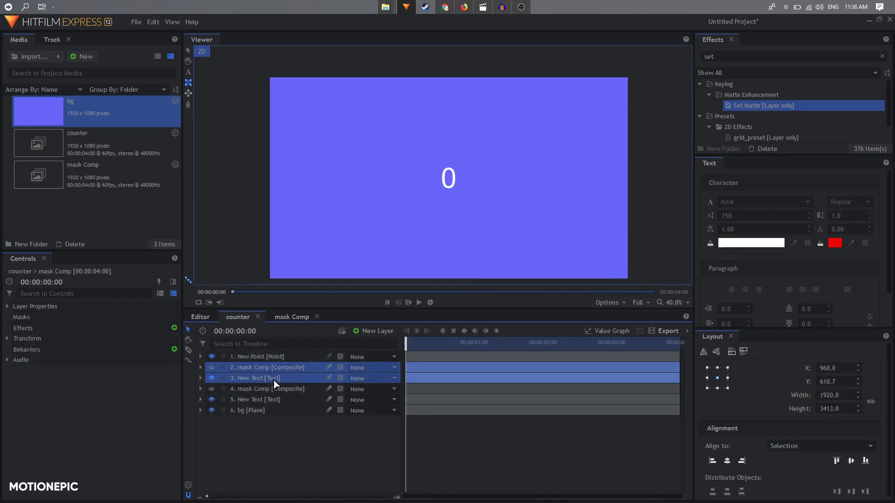
{"action": "left_click", "coordinate": [374, 371]}
{"action": "left_click", "coordinate": [374, 394]}
{"action": "left_click", "coordinate": [202, 358]}
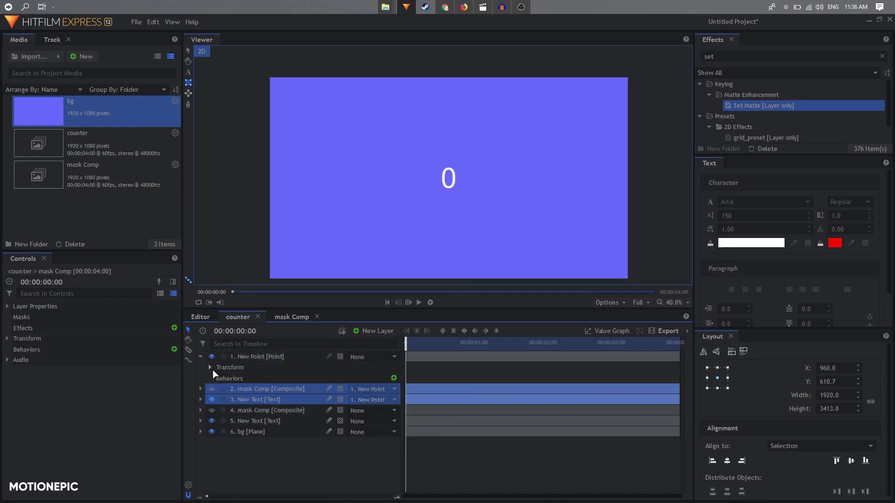
{"action": "left_click", "coordinate": [210, 367]}
{"action": "left_click_drag", "start_coordinate": [378, 389], "coordinate": [417, 389]}
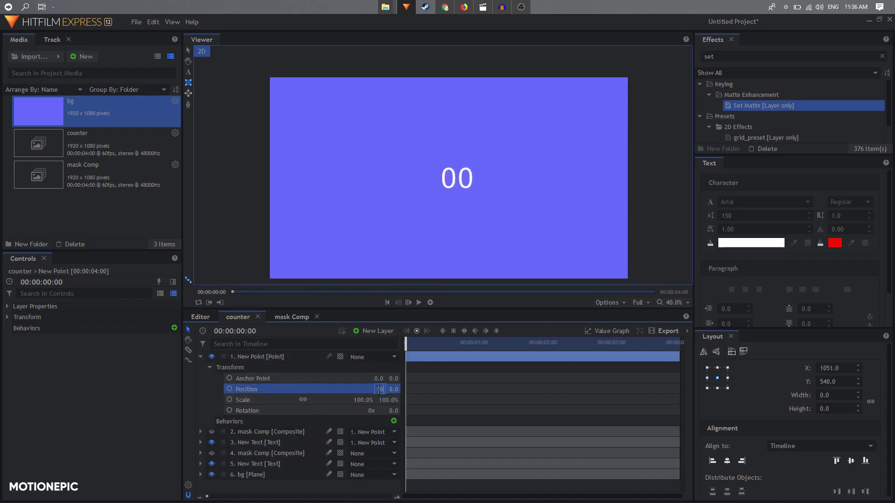
Step: Set the second digit's 2:00 Position keyframe Y value to 3229
{"action": "left_click", "coordinate": [201, 357]}
{"action": "left_click", "coordinate": [200, 378]}
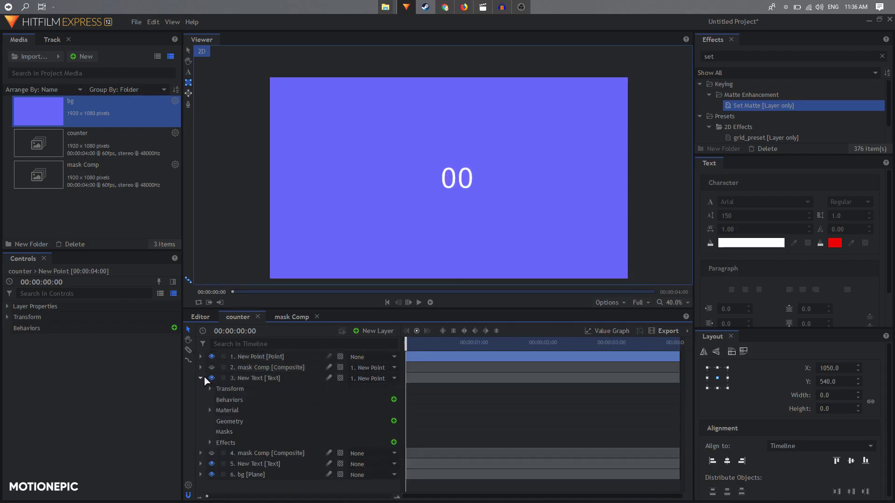
{"action": "left_click", "coordinate": [210, 389]}
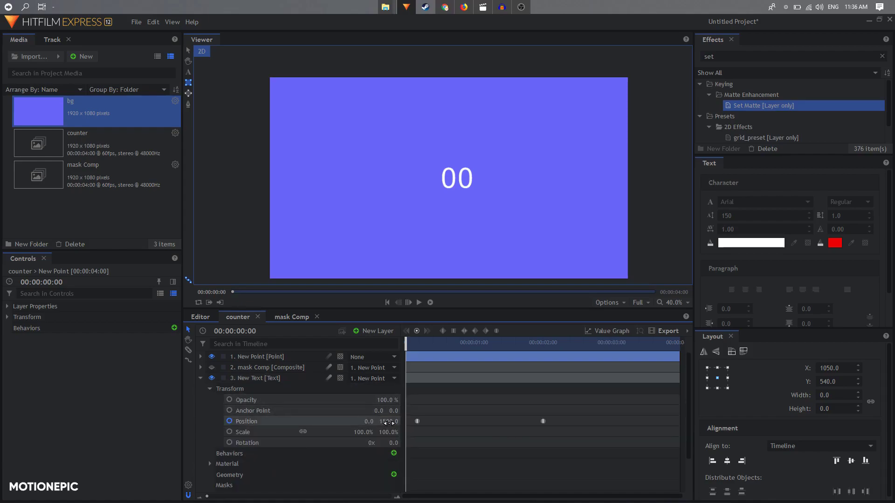
{"action": "left_click", "coordinate": [543, 422]}
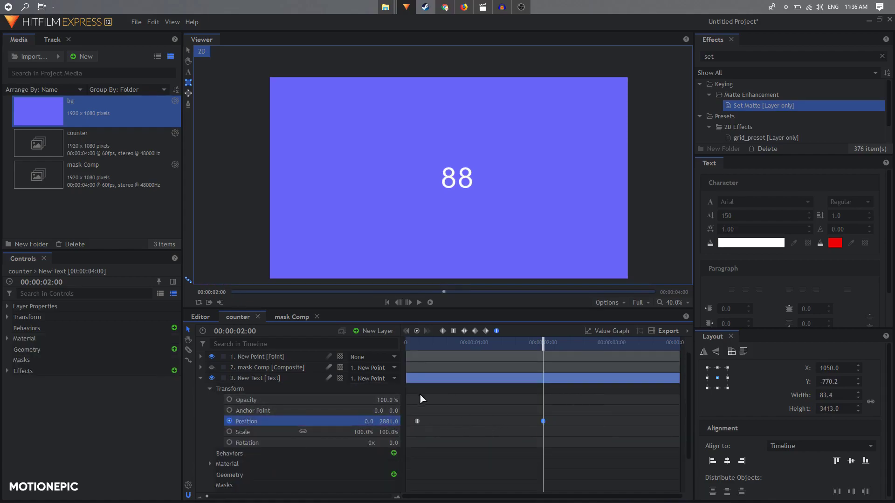
{"action": "left_click_drag", "start_coordinate": [387, 422], "coordinate": [475, 422]}
{"action": "left_click_drag", "start_coordinate": [475, 422], "coordinate": [469, 422]}
Step: Move both New Text Position keyframes later so the roll starts at frame 17
{"action": "left_click_drag", "start_coordinate": [415, 410], "coordinate": [580, 435]}
{"action": "mouse_move", "coordinate": [428, 345]}
{"action": "left_mouse_down"}
{"action": "mouse_move", "coordinate": [410, 345]}
{"action": "mouse_move", "coordinate": [423, 359]}
{"action": "left_mouse_up"}
{"action": "mouse_move", "coordinate": [418, 423]}
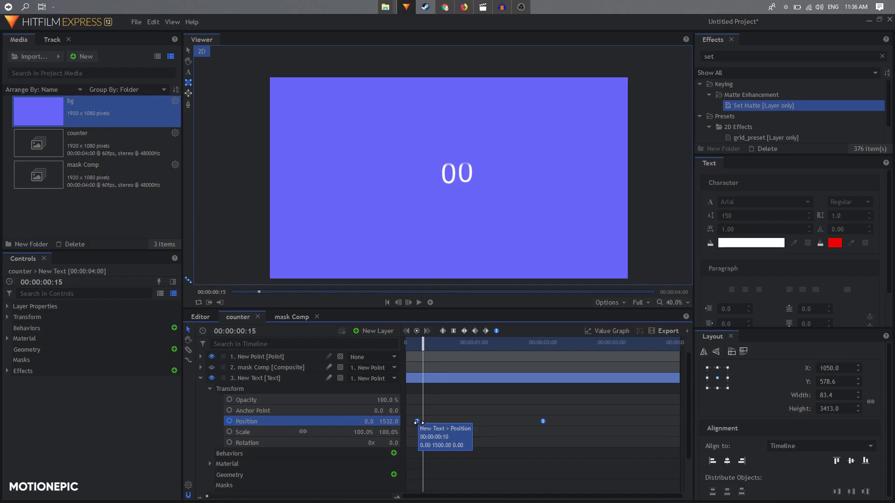
{"action": "key", "text": "Right"}
{"action": "key", "text": "Right"}
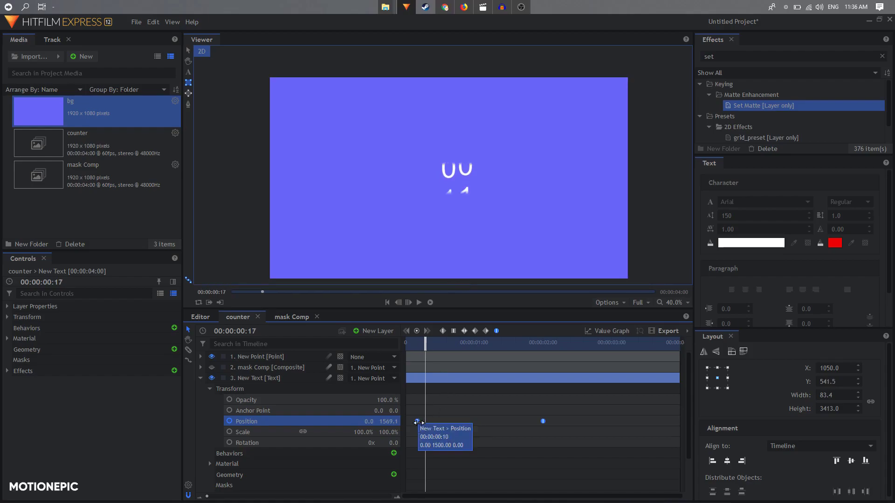
{"action": "left_click_drag", "start_coordinate": [417, 422], "coordinate": [426, 423]}
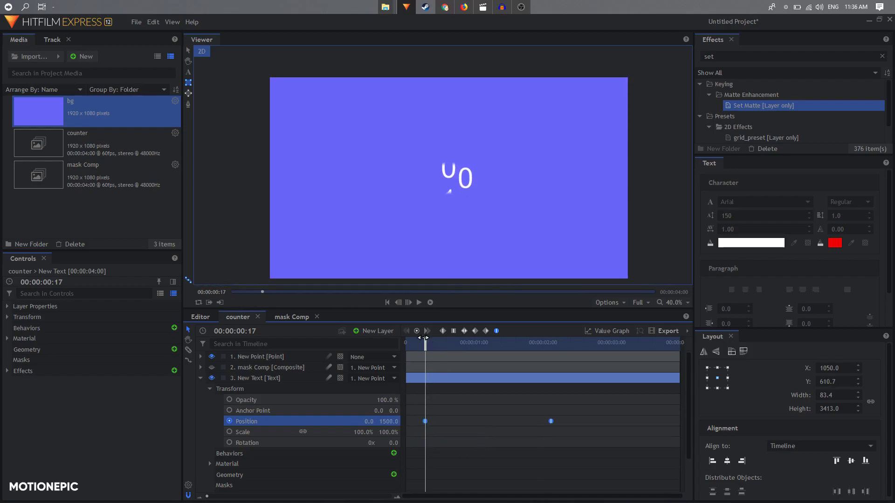
Step: Preview the staggered two-digit roll from the start of the timeline
{"action": "key", "text": "Home"}
{"action": "left_click", "coordinate": [472, 436]}
{"action": "key", "text": "space"}
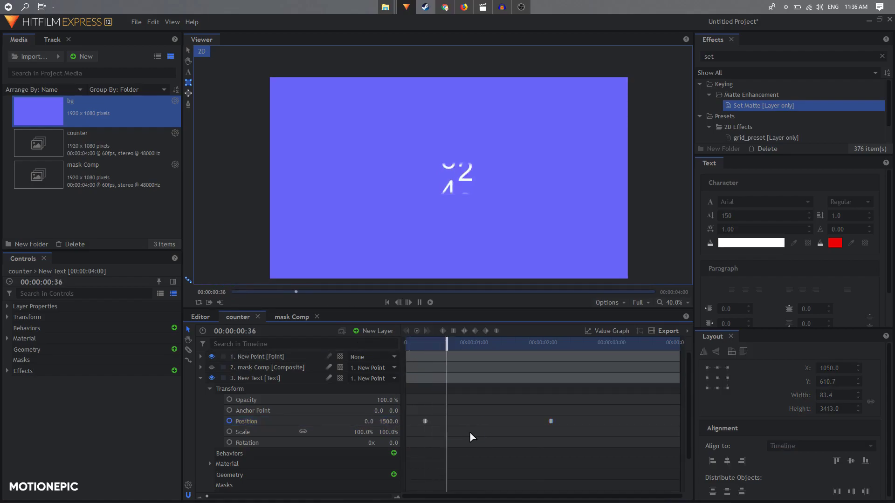
{"action": "key", "text": "space"}
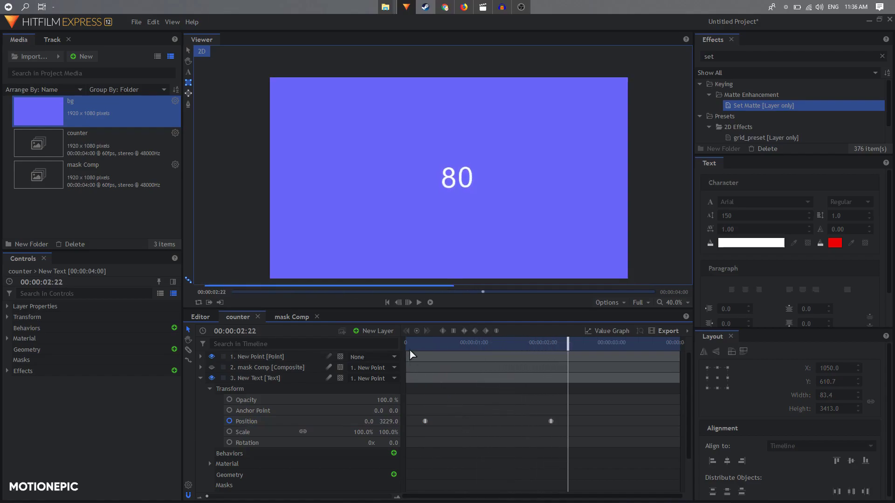
{"action": "left_click", "coordinate": [409, 345]}
{"action": "key", "text": "space"}
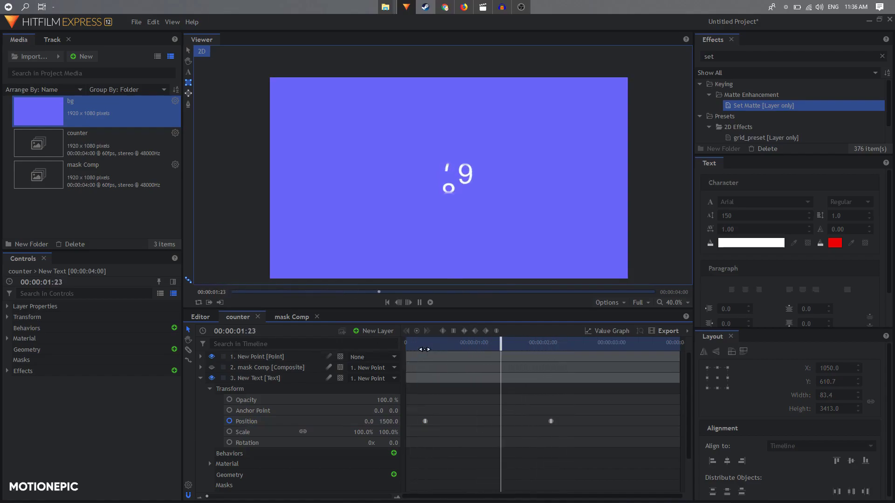
{"action": "key", "text": "space"}
{"action": "left_click", "coordinate": [201, 378]}
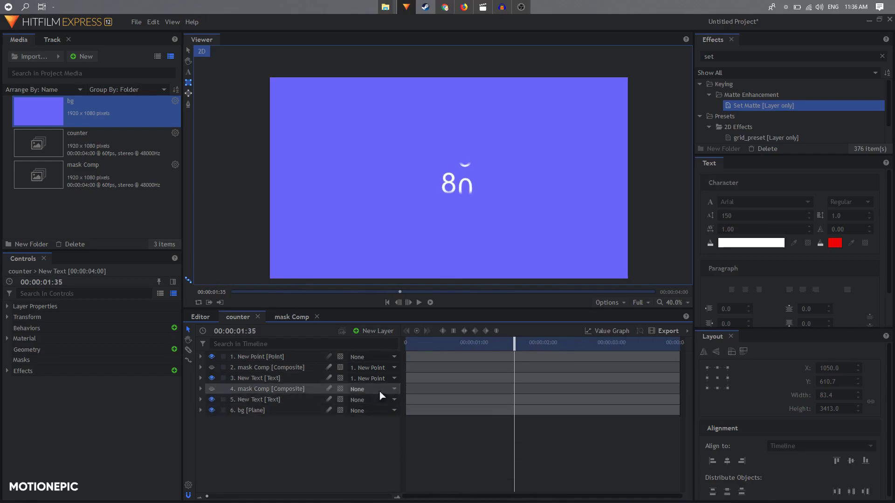
Step: Duplicate the second digit's layers and add a point layer named New Point 2
{"action": "left_click", "coordinate": [269, 371]}
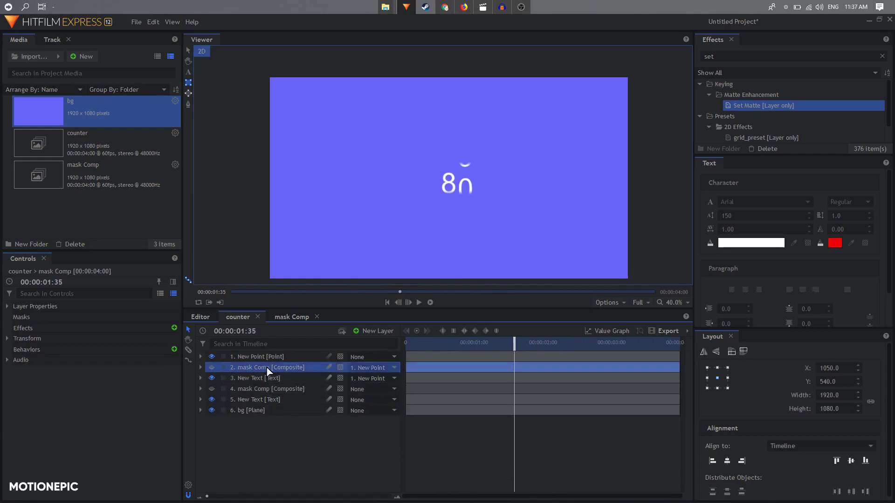
{"action": "left_click", "coordinate": [264, 379], "text": "ctrl"}
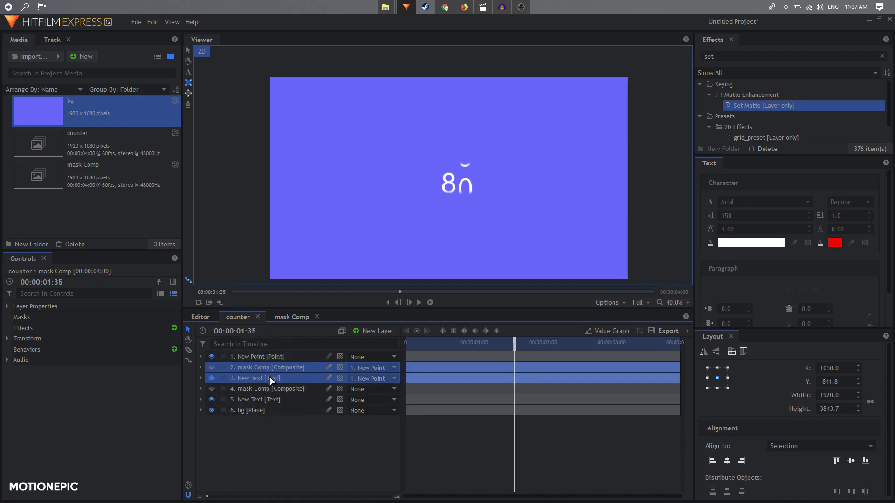
{"action": "left_click_drag", "start_coordinate": [431, 349], "coordinate": [403, 348]}
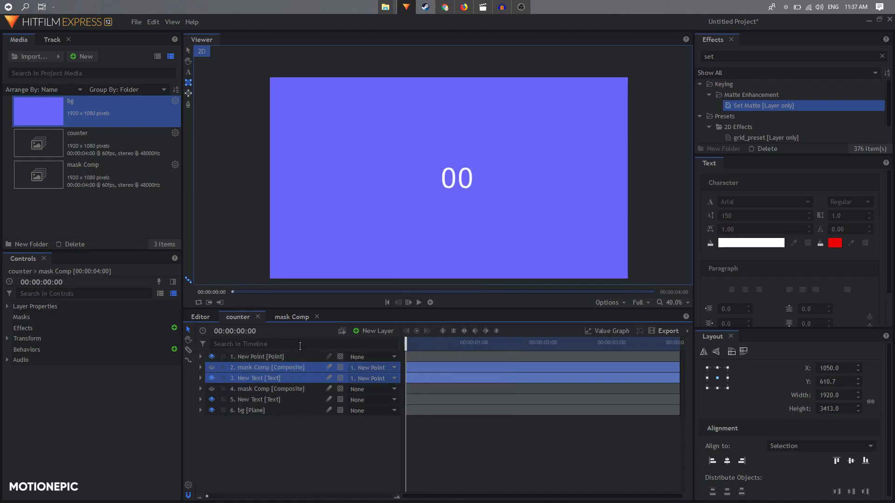
{"action": "key", "text": "ctrl+d"}
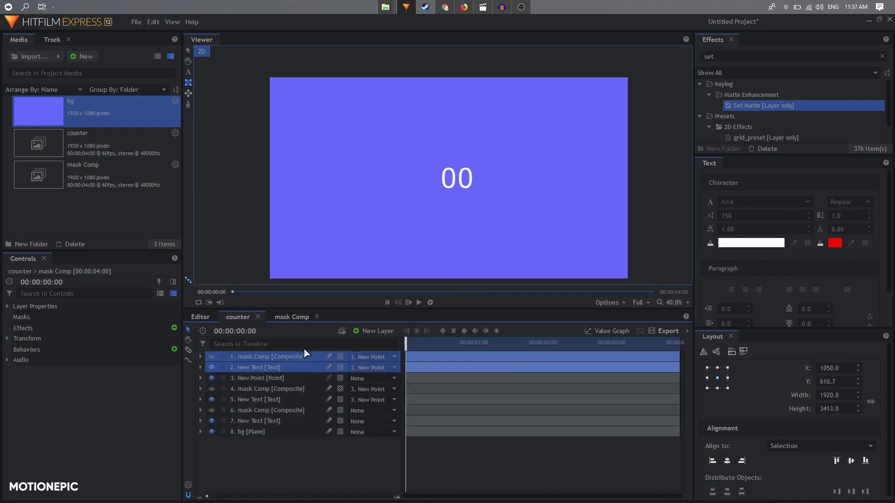
{"action": "left_click", "coordinate": [372, 332]}
{"action": "left_click", "coordinate": [376, 408]}
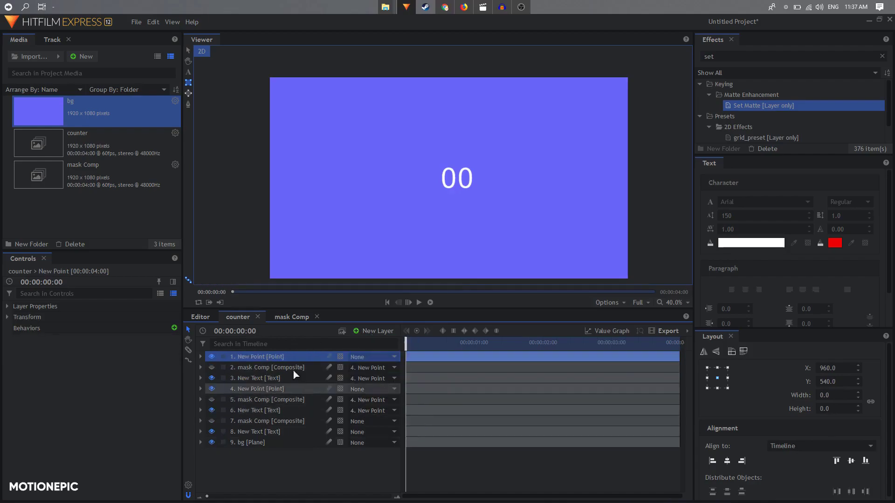
{"action": "double_click", "coordinate": [269, 356]}
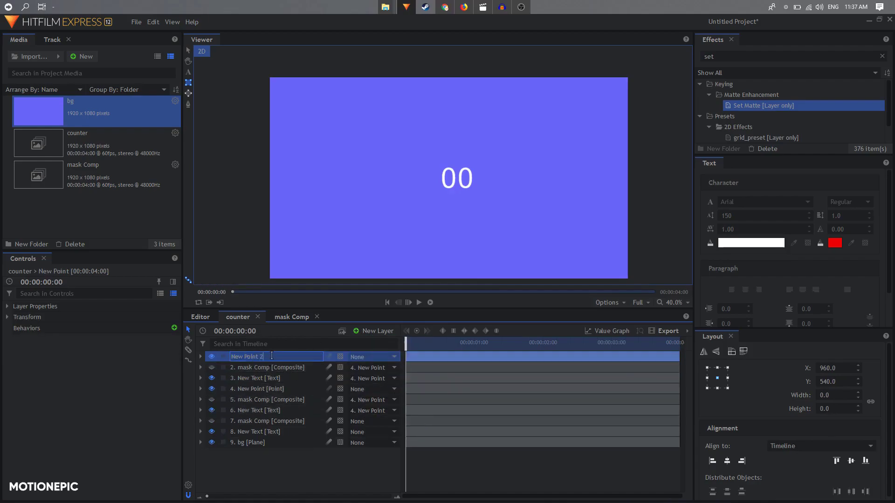
{"action": "key", "text": "Return"}
Step: Parent the copied mask Comp and New Text to New Point 2 and nudge it right
{"action": "left_click", "coordinate": [276, 368]}
{"action": "key", "text": "shift+Down"}
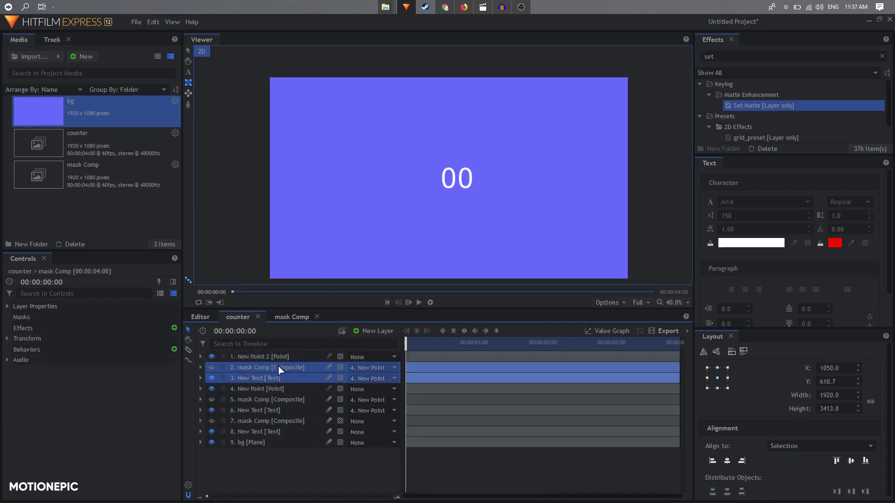
{"action": "left_click", "coordinate": [350, 370]}
{"action": "left_click", "coordinate": [371, 395]}
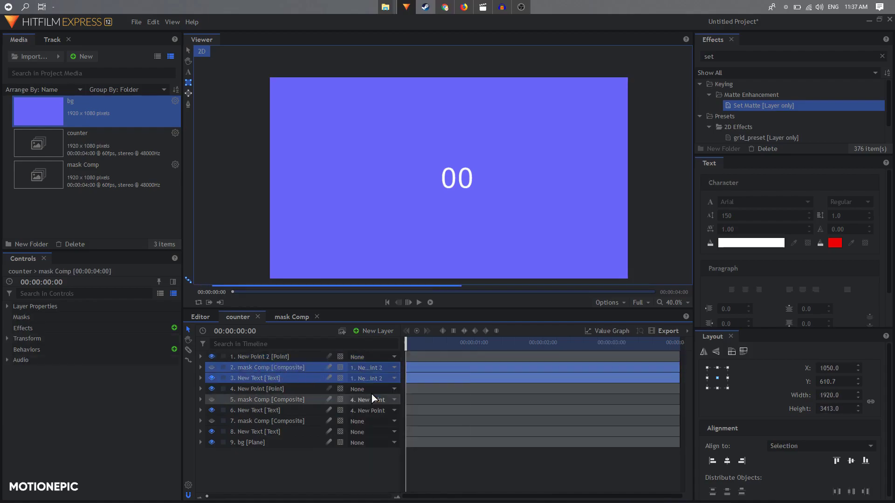
{"action": "left_click", "coordinate": [200, 357]}
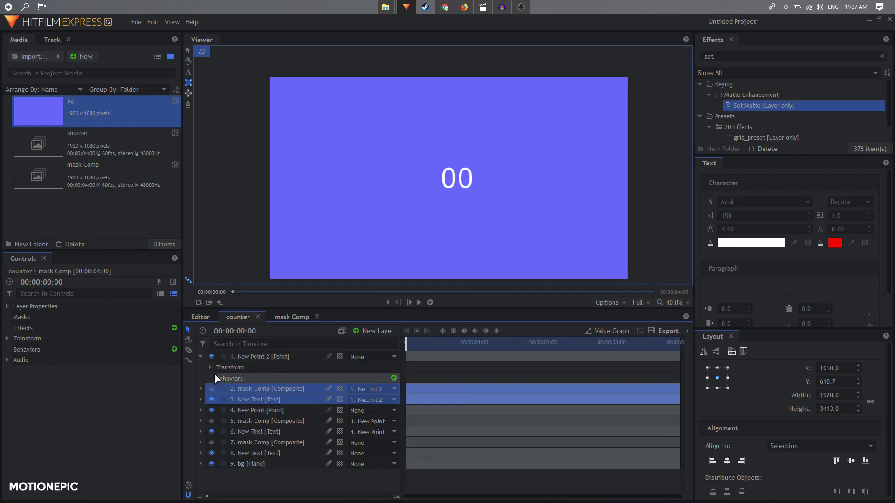
{"action": "left_click", "coordinate": [210, 367]}
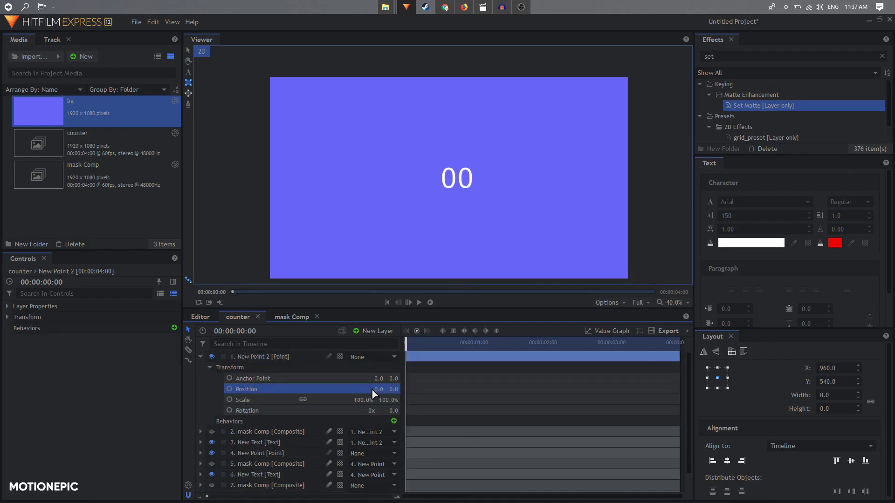
{"action": "left_click_drag", "start_coordinate": [378, 389], "coordinate": [383, 389]}
Step: Set New Point 2's Position X to 90
{"action": "left_click", "coordinate": [377, 390]}
{"action": "type", "text": "90"}
{"action": "key", "text": "Return"}
{"action": "left_click", "coordinate": [200, 357]}
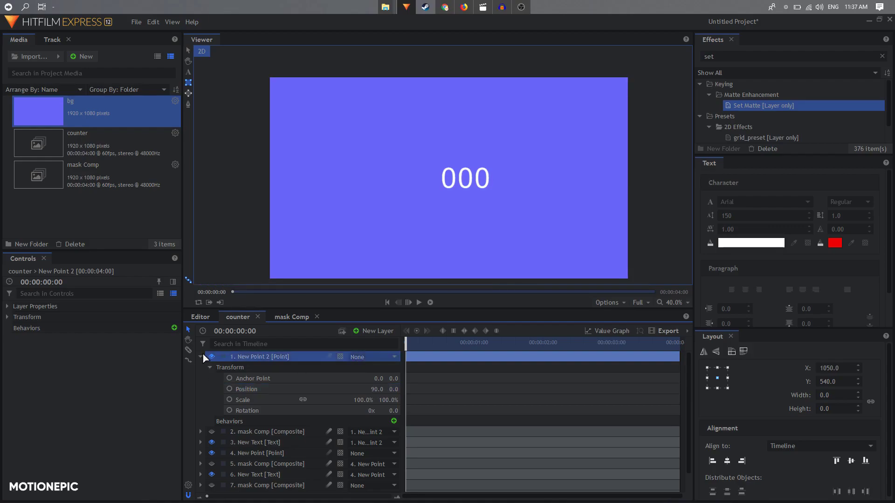
Step: Drag the third digit's two Position keyframes so its roll starts at frame 24
{"action": "left_click", "coordinate": [201, 378]}
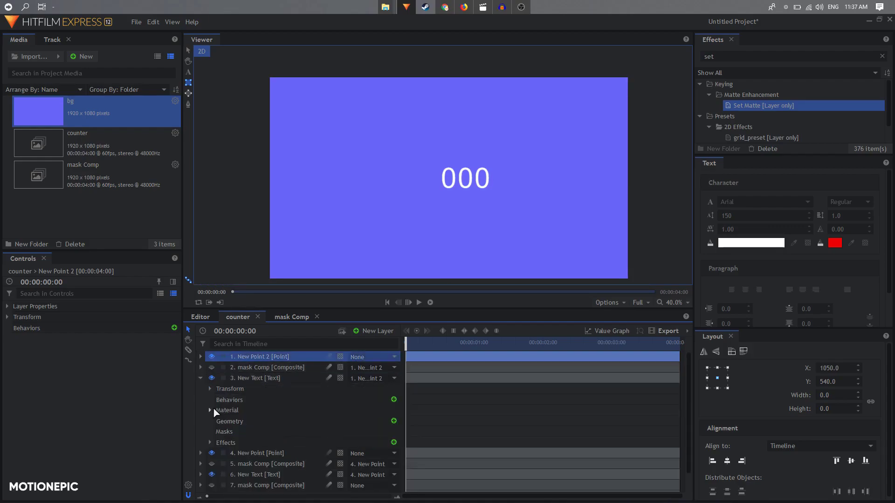
{"action": "left_click", "coordinate": [209, 389]}
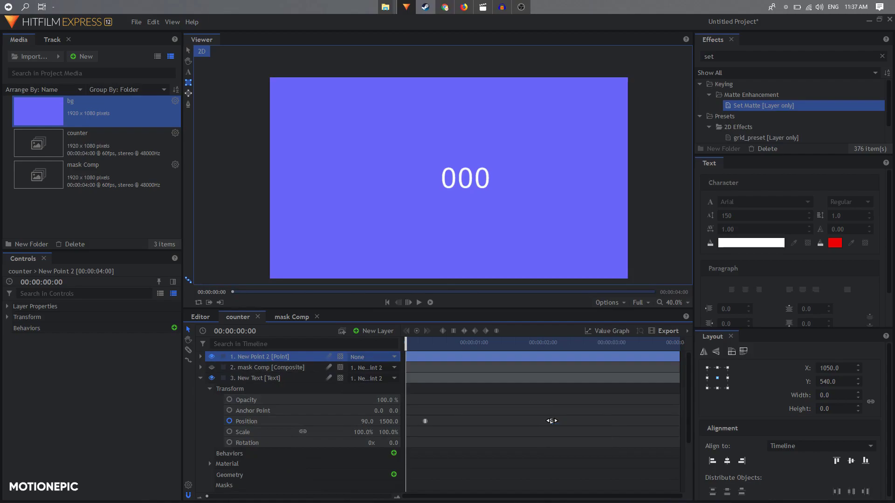
{"action": "left_click", "coordinate": [551, 422]}
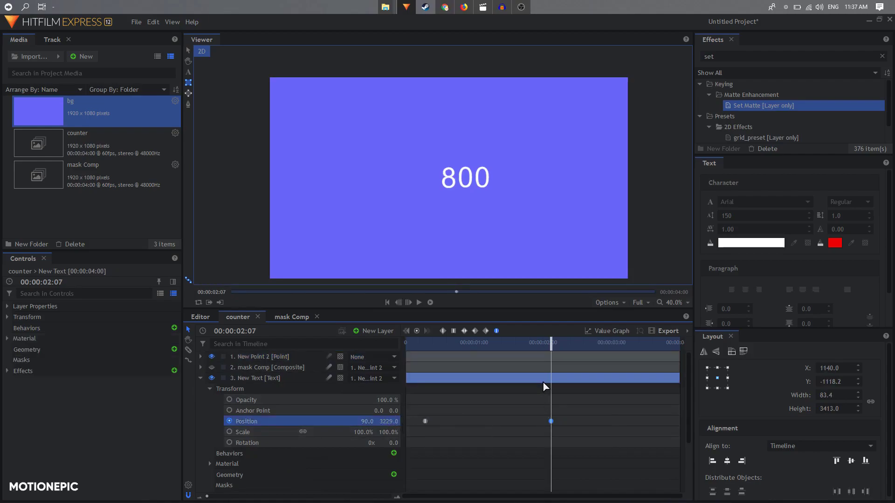
{"action": "left_click_drag", "start_coordinate": [421, 413], "coordinate": [564, 436]}
{"action": "left_click_drag", "start_coordinate": [427, 344], "coordinate": [432, 380]}
{"action": "left_click_drag", "start_coordinate": [426, 421], "coordinate": [433, 422]}
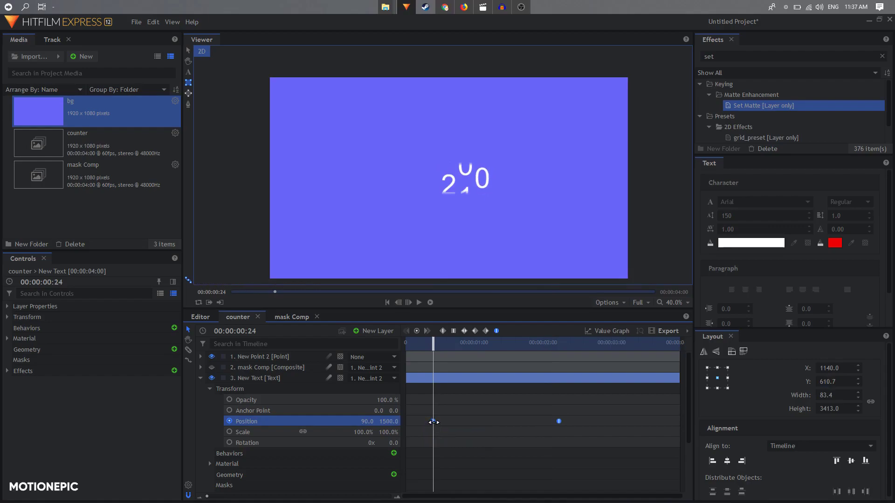
{"action": "left_click", "coordinate": [200, 378]}
Step: Duplicate the third digit's layers and add a point layer named New Point 3
{"action": "left_click", "coordinate": [275, 376]}
{"action": "left_click", "coordinate": [272, 369], "text": "shift"}
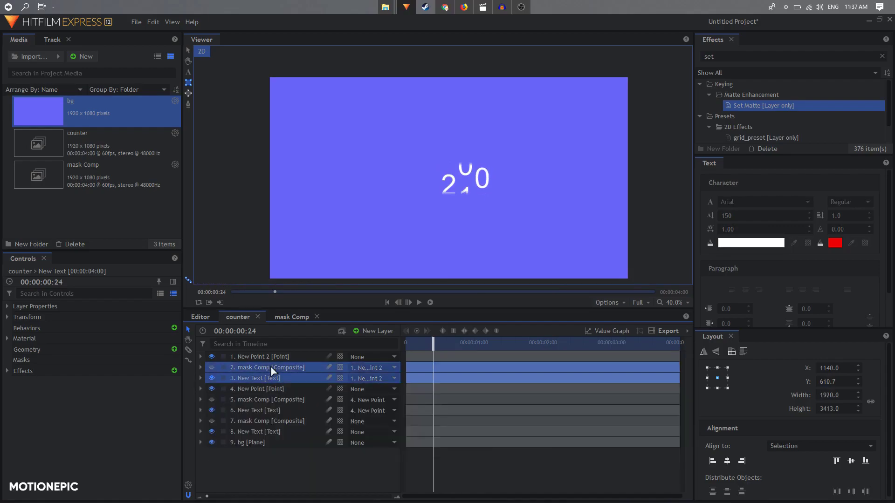
{"action": "key", "text": "Home"}
{"action": "key", "text": "ctrl+d"}
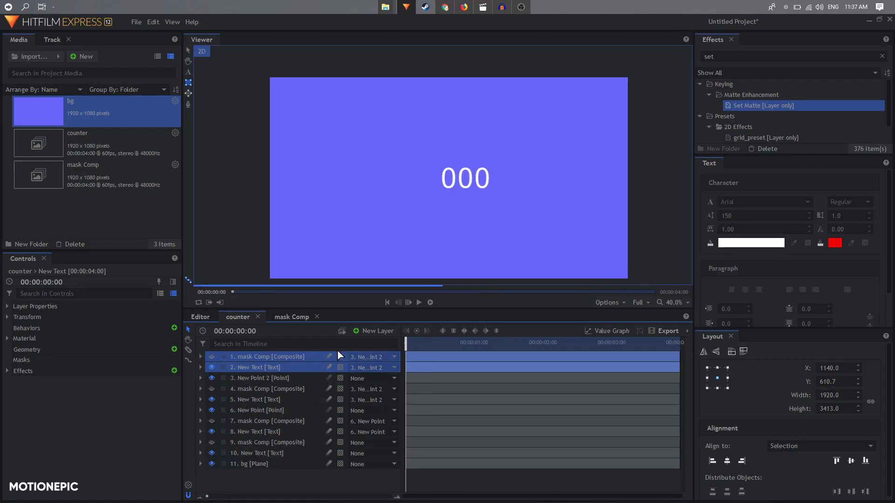
{"action": "left_click", "coordinate": [369, 332]}
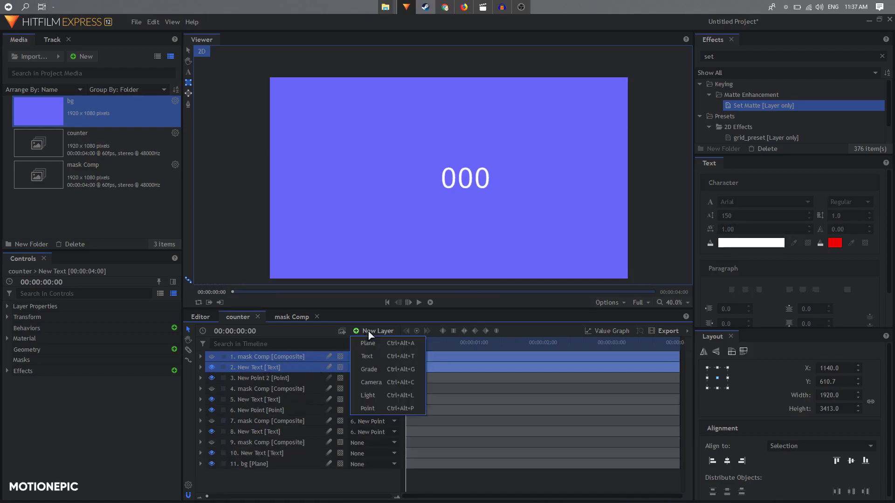
{"action": "left_click", "coordinate": [388, 409]}
{"action": "left_click", "coordinate": [285, 369]}
{"action": "left_click", "coordinate": [271, 358]}
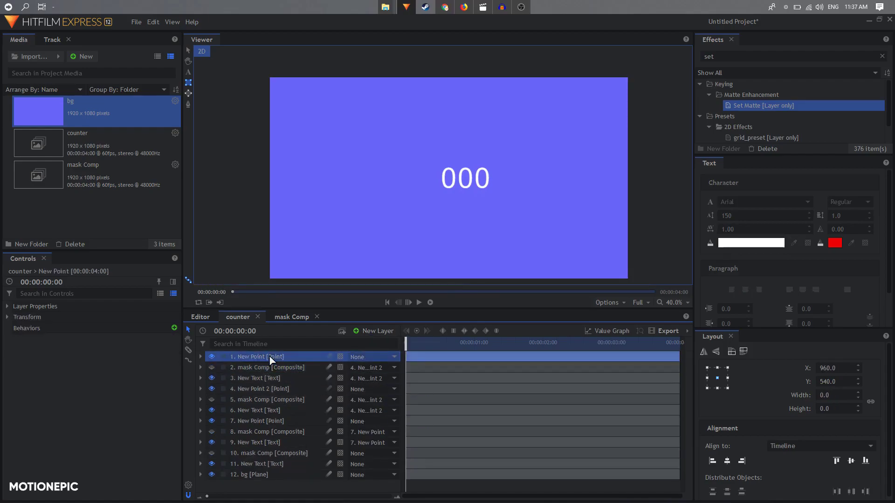
{"action": "left_click", "coordinate": [270, 358]}
Step: Parent the new mask Comp and New Text to New Point 3 and offset its Position
{"action": "left_click", "coordinate": [282, 368]}
{"action": "left_click", "coordinate": [277, 379], "text": "shift"}
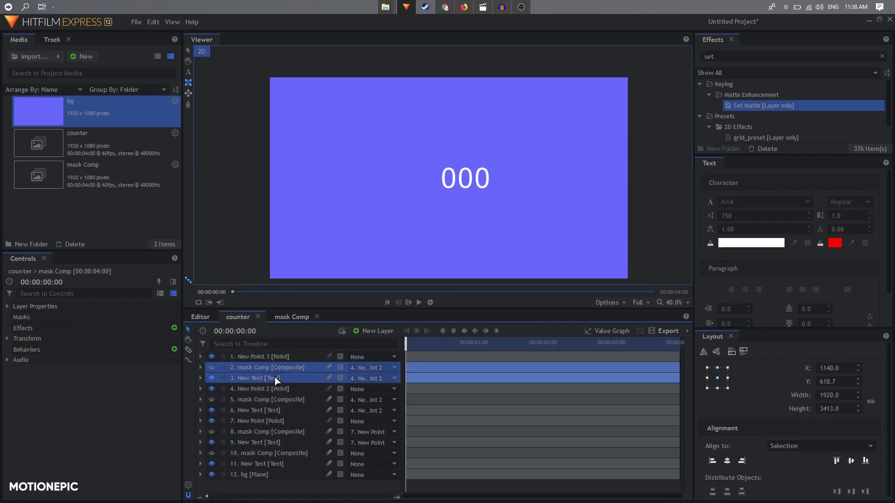
{"action": "left_click", "coordinate": [385, 373]}
{"action": "left_click", "coordinate": [387, 226]}
{"action": "left_click", "coordinate": [200, 357]}
{"action": "left_click", "coordinate": [210, 367]}
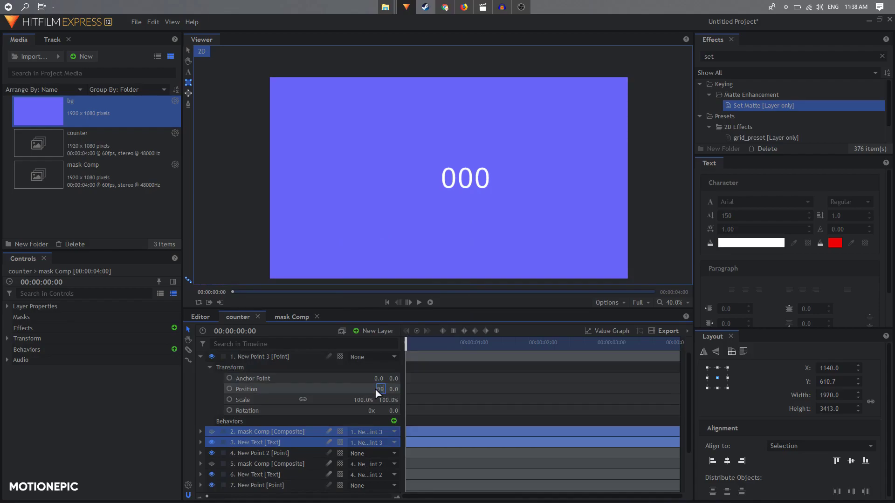
{"action": "key", "text": "Return"}
Step: Move the fourth digit's two Position keyframes later to stagger its roll
{"action": "left_click", "coordinate": [201, 356]}
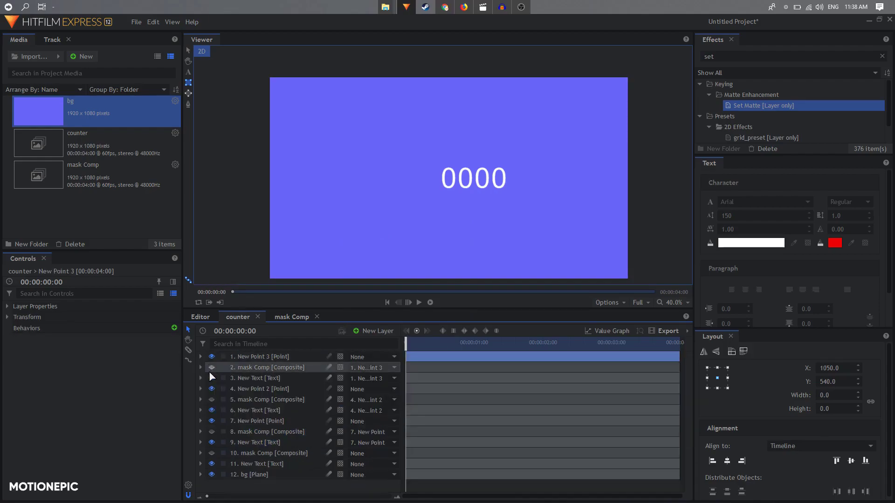
{"action": "left_click", "coordinate": [200, 378]}
{"action": "left_click", "coordinate": [210, 389]}
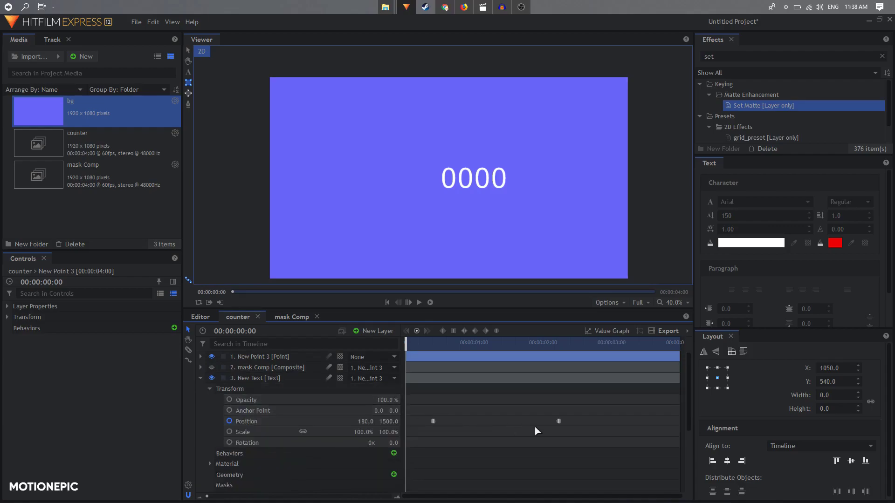
{"action": "left_click_drag", "start_coordinate": [422, 413], "coordinate": [580, 434]}
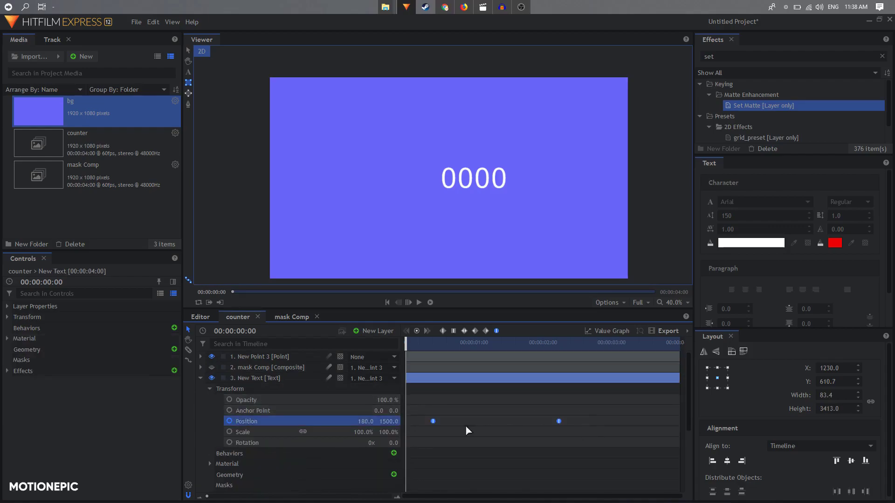
{"action": "left_click", "coordinate": [433, 420]}
{"action": "key", "text": "space"}
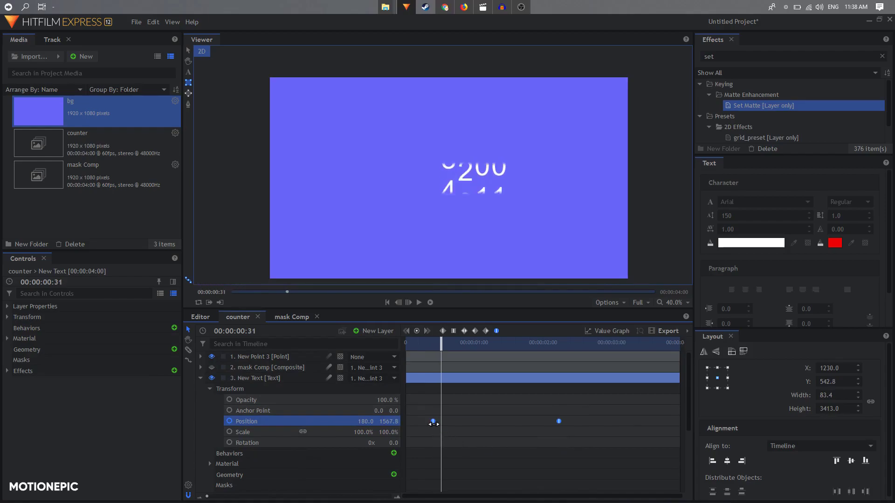
{"action": "left_click_drag", "start_coordinate": [433, 421], "coordinate": [441, 422]}
Step: Preview the four-digit counter rolling from 0000 to 8000
{"action": "left_click", "coordinate": [417, 342]}
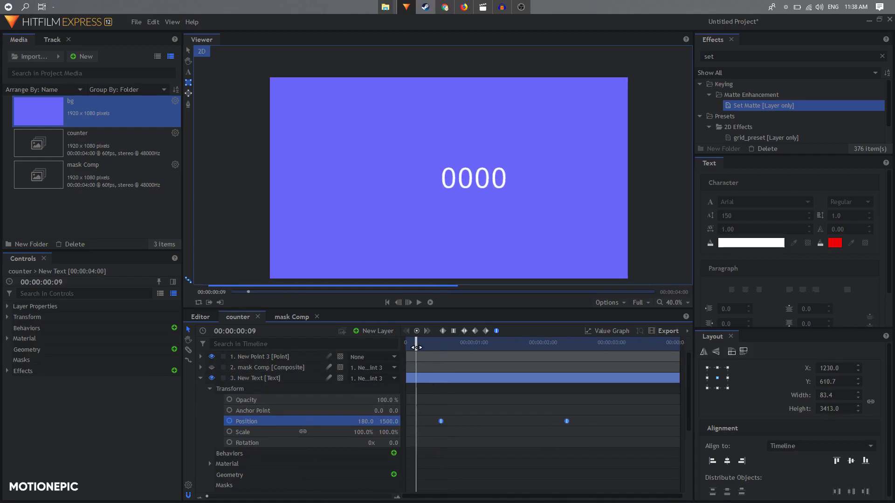
{"action": "left_click", "coordinate": [201, 379]}
{"action": "key", "text": "space"}
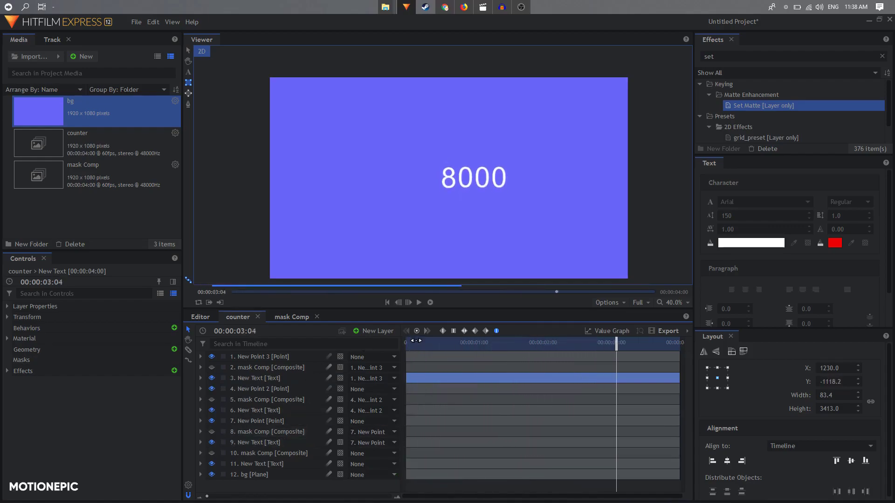
{"action": "key", "text": "Home"}
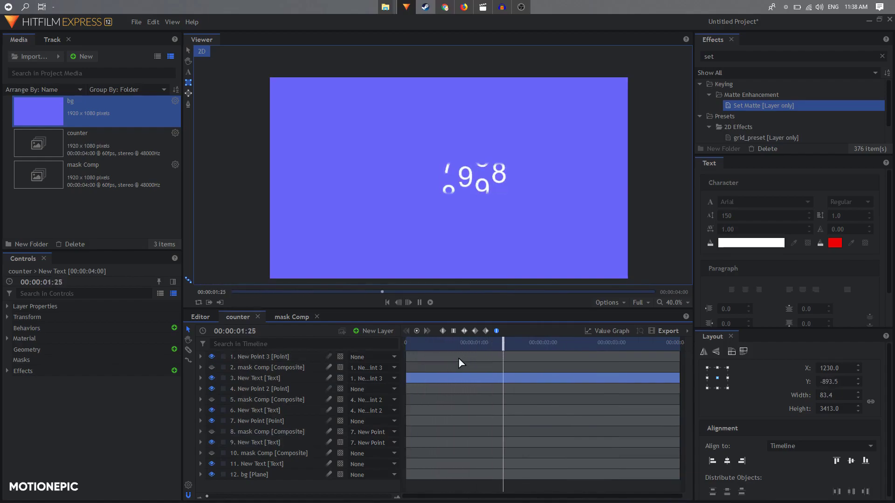
{"action": "key", "text": "space"}
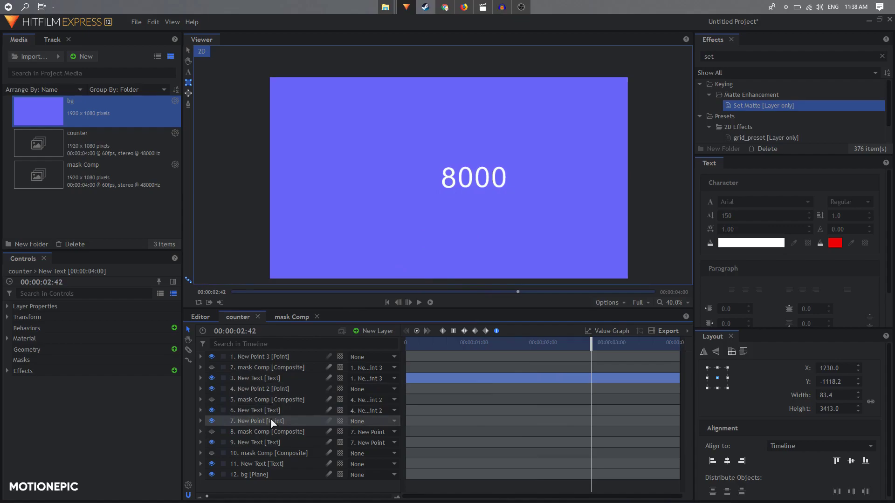
{"action": "key", "text": "ctrl+a"}
Step: Nest all counter layers except bg into a composite shot named final
{"action": "left_click", "coordinate": [254, 475], "text": "ctrl"}
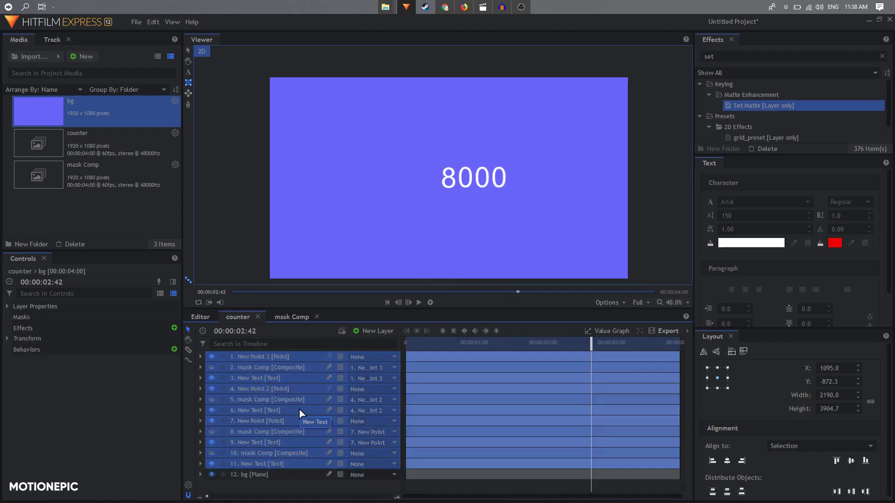
{"action": "key", "text": "ctrl+shift+c"}
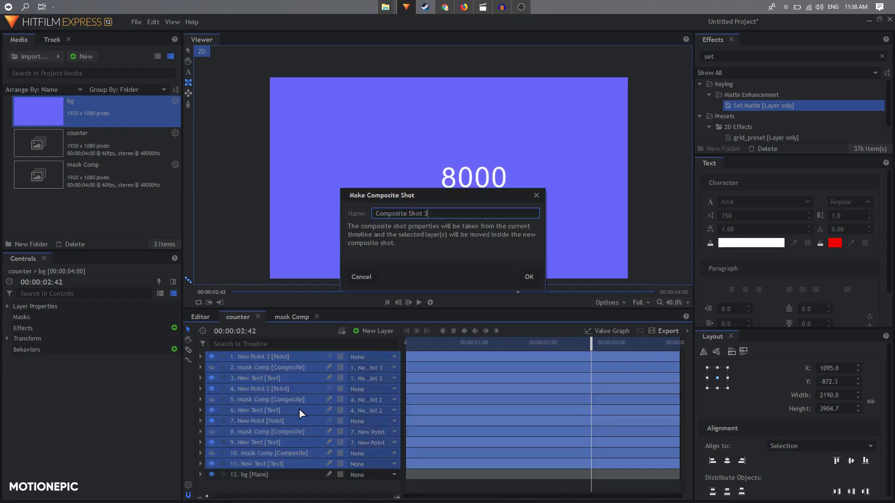
{"action": "left_click_drag", "start_coordinate": [429, 213], "coordinate": [286, 214]}
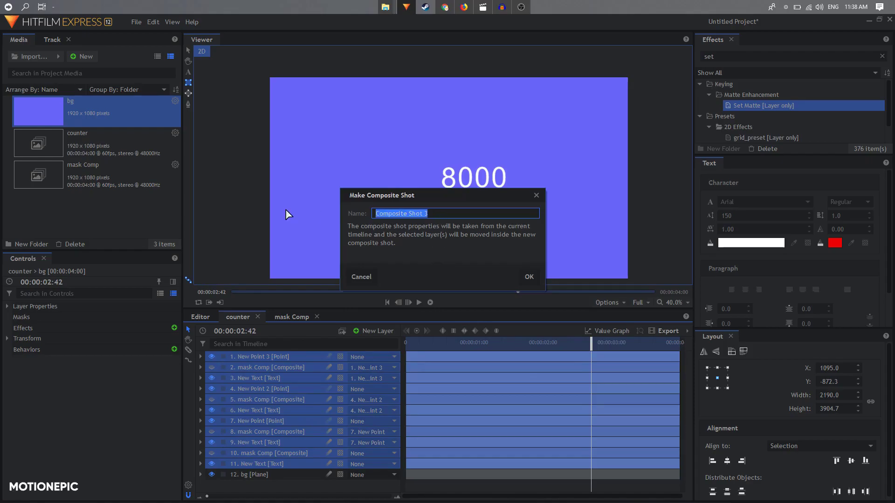
{"action": "type", "text": "final"}
{"action": "key", "text": "Return"}
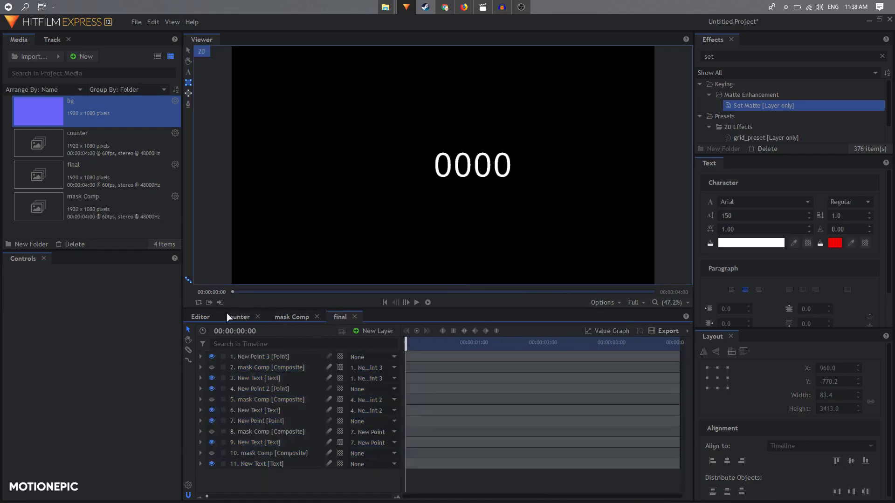
Step: Move the final layer to X 815 to centre '8000', then preview
{"action": "left_click", "coordinate": [228, 317]}
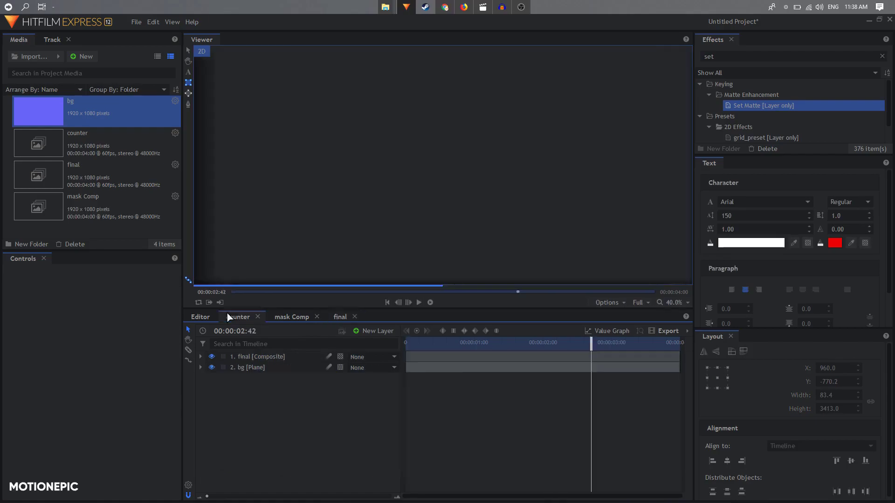
{"action": "left_click", "coordinate": [264, 357]}
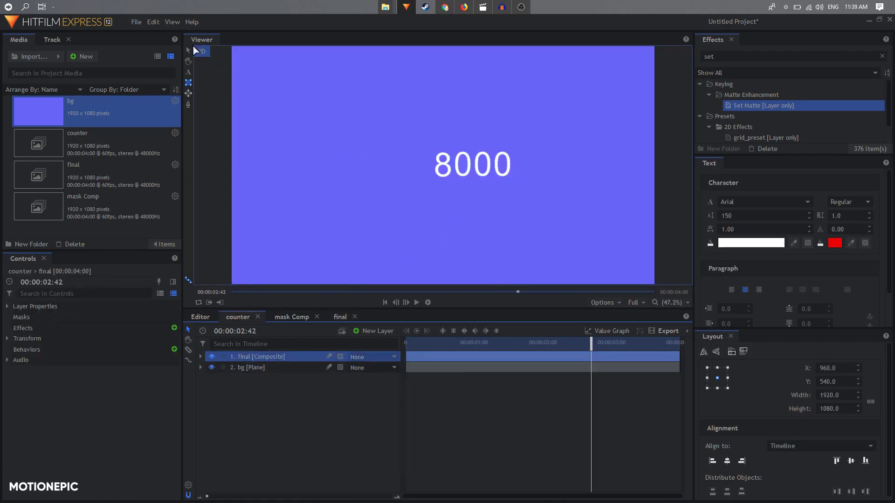
{"action": "scroll", "coordinate": [401, 121], "scroll_direction": "down", "scroll_amount": 1}
{"action": "left_click_drag", "start_coordinate": [457, 157], "coordinate": [417, 161]}
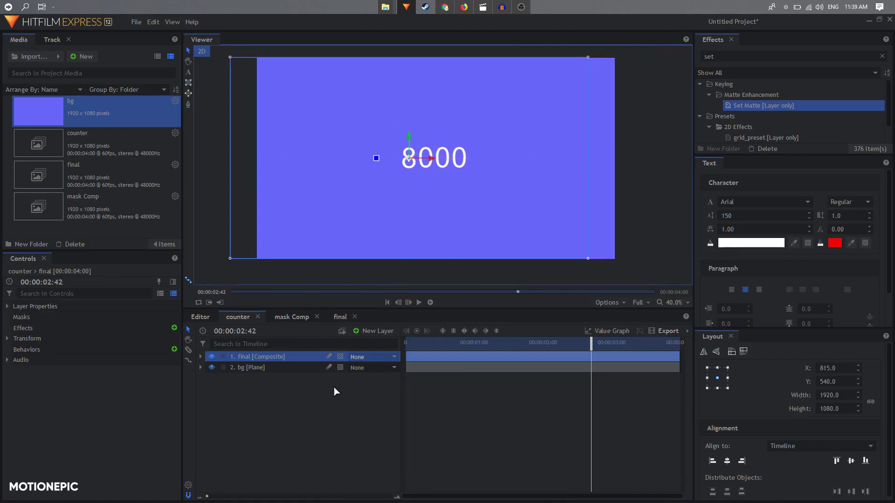
{"action": "left_click", "coordinate": [320, 414]}
{"action": "scroll", "coordinate": [452, 181], "scroll_direction": "down", "scroll_amount": 1}
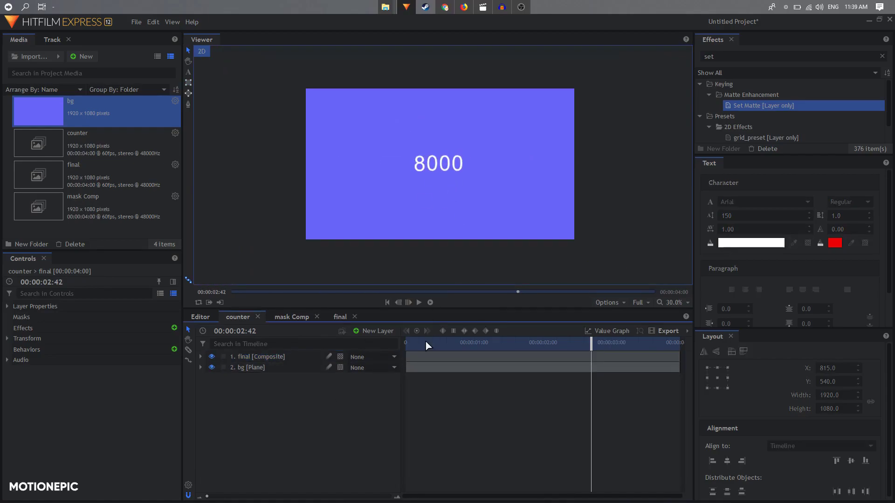
{"action": "key", "text": "Home"}
{"action": "key", "text": "space"}
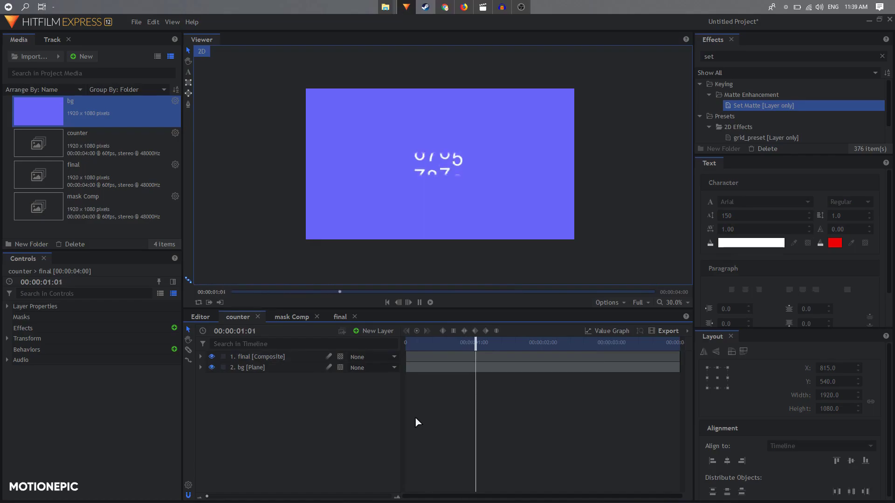
{"action": "key", "text": "space"}
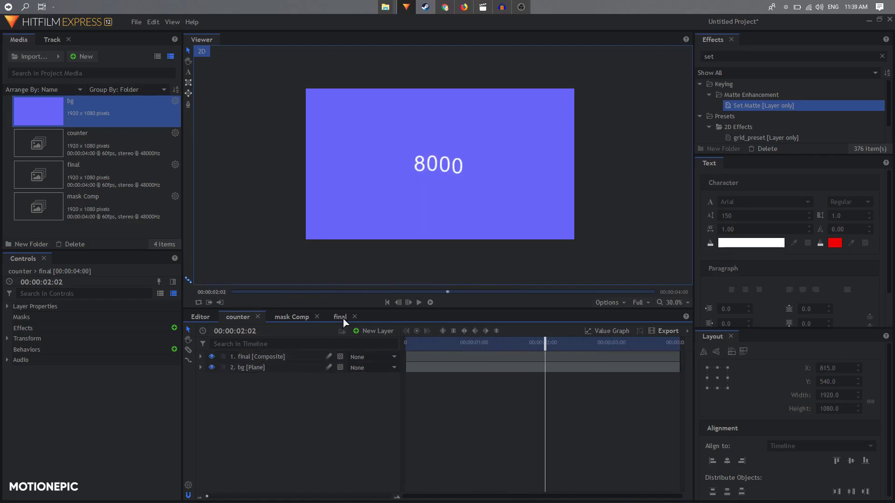
Step: Turn on motion blur for all four New Text digit layers in the final composite
{"action": "left_click", "coordinate": [340, 317]}
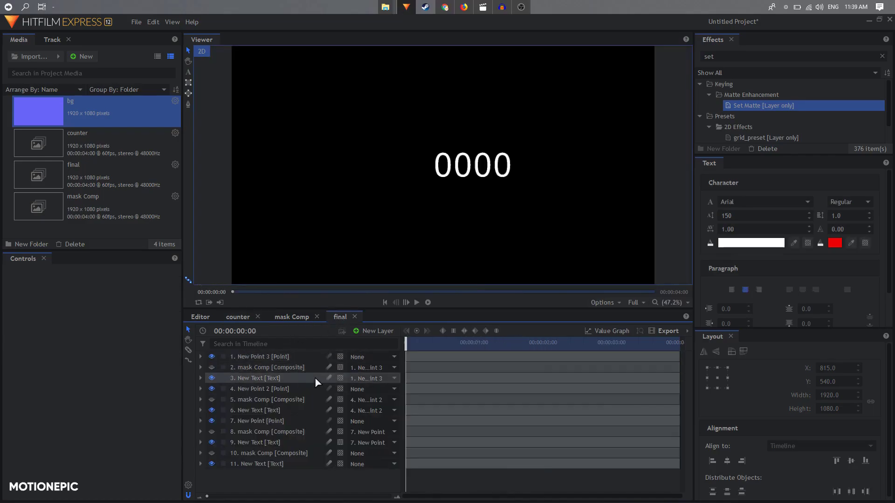
{"action": "left_click", "coordinate": [263, 381]}
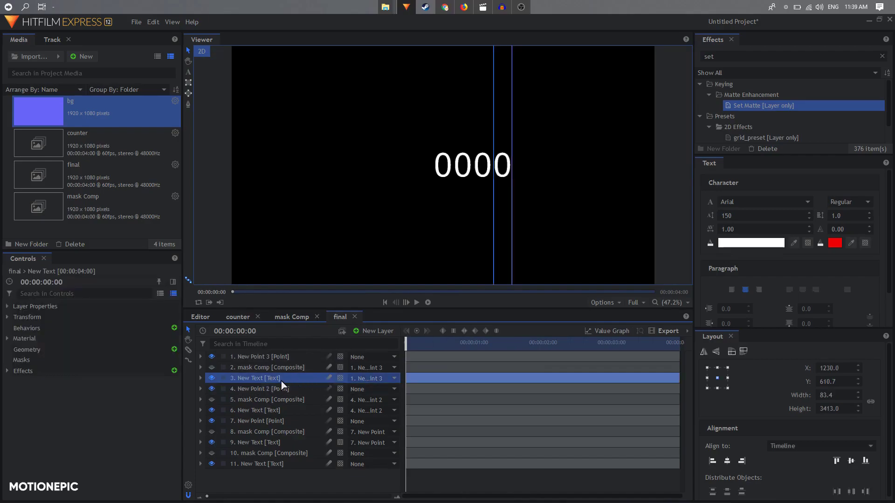
{"action": "left_click", "coordinate": [256, 411], "text": "ctrl"}
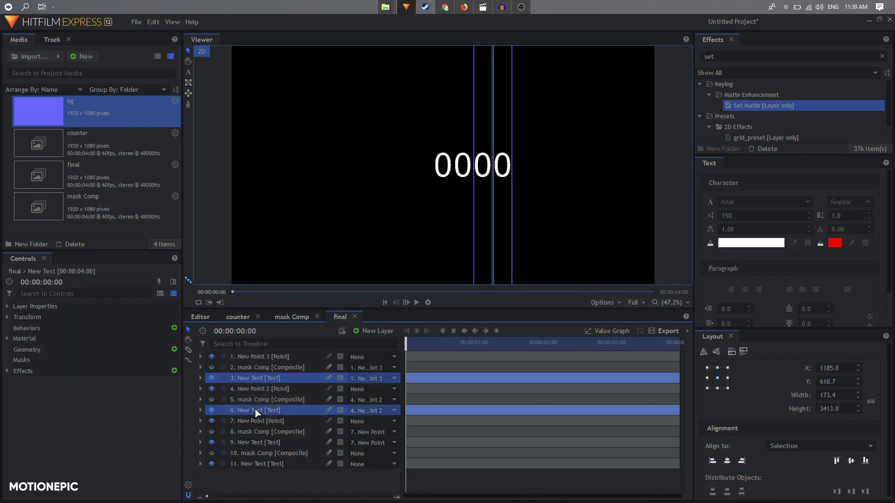
{"action": "left_click", "coordinate": [268, 443], "text": "ctrl"}
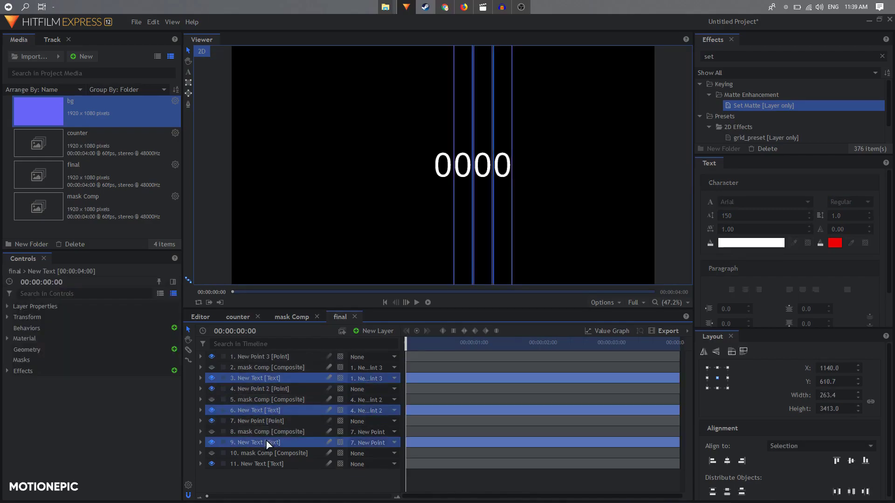
{"action": "left_click", "coordinate": [270, 464], "text": "ctrl"}
{"action": "left_click", "coordinate": [330, 379]}
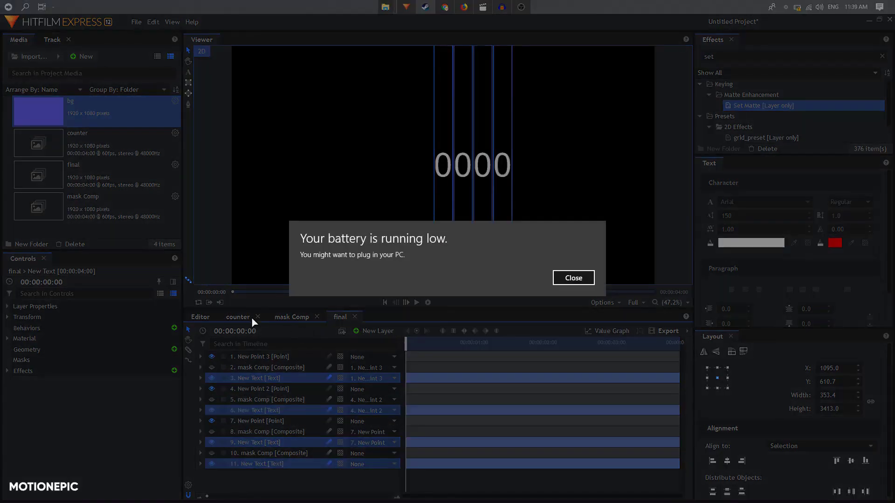
Step: Dismiss the battery warning, preview the blurred 0000-to-8000 roll in the counter, and rewind
{"action": "left_click", "coordinate": [565, 280]}
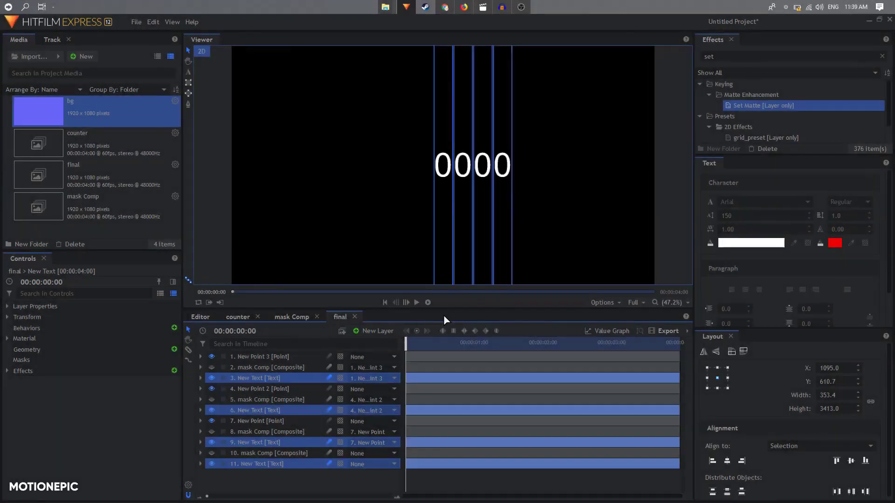
{"action": "left_click", "coordinate": [242, 321]}
{"action": "key", "text": "space"}
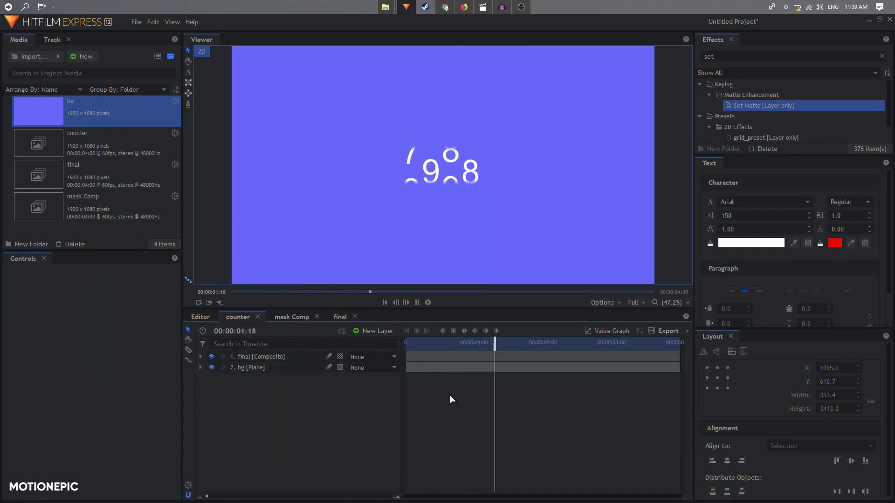
{"action": "left_click", "coordinate": [428, 345]}
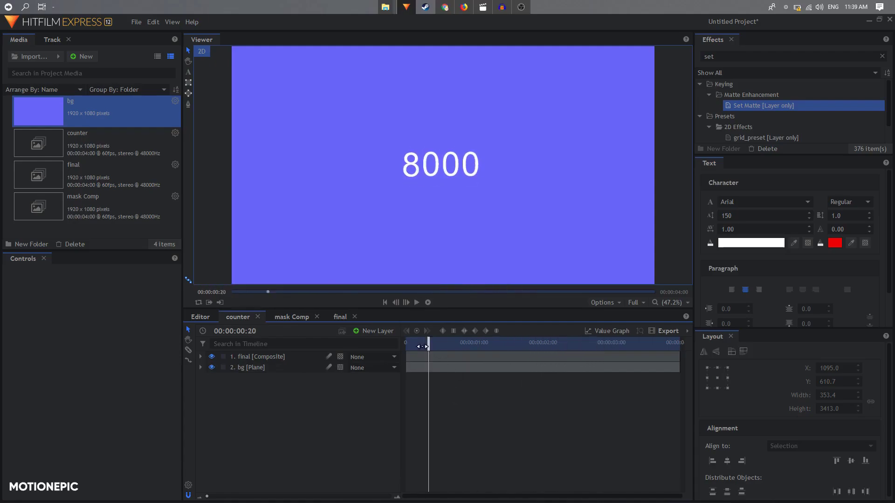
{"action": "key", "text": "Home"}
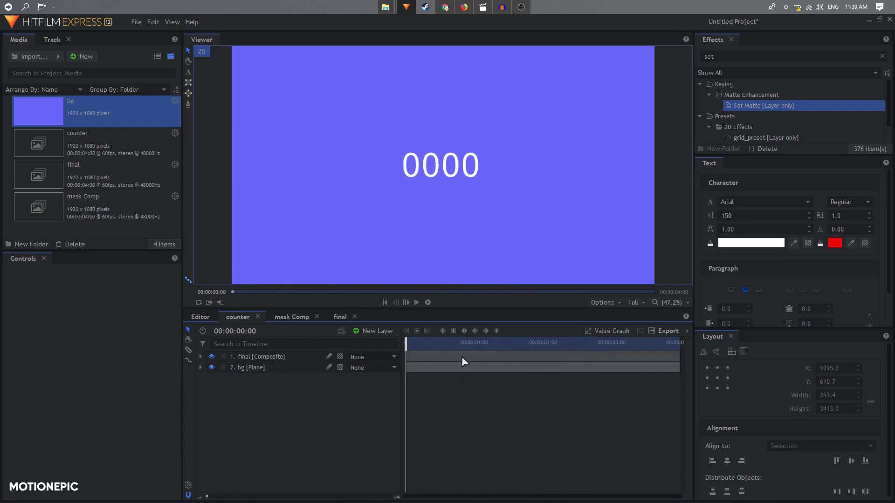